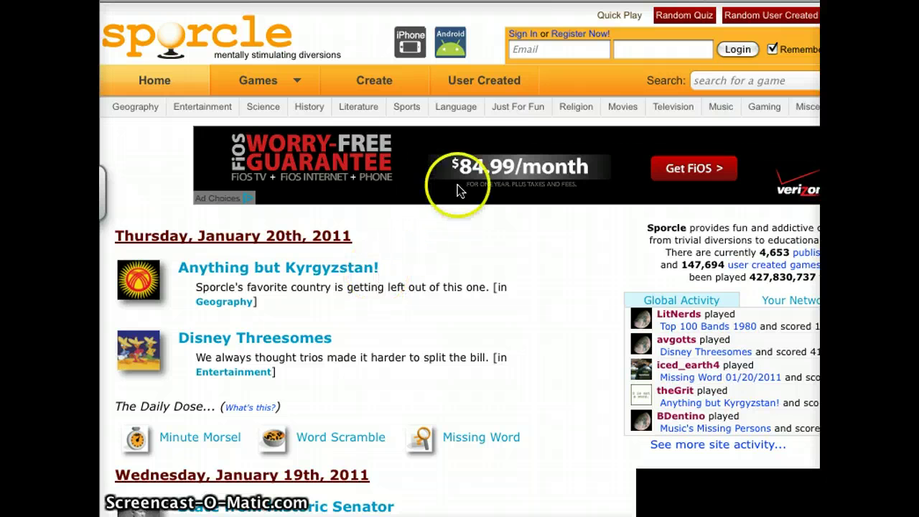
# Go to Sporcle's new-account registration page from the top bar's 'Register Now!' link
pyautogui.click(568, 35)
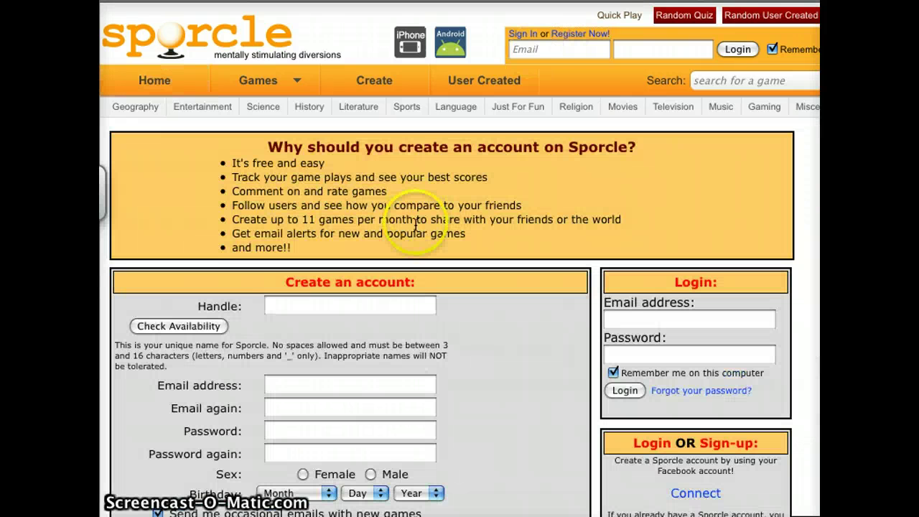
# Look over the registration form, starting at the handle field
pyautogui.click(287, 300)
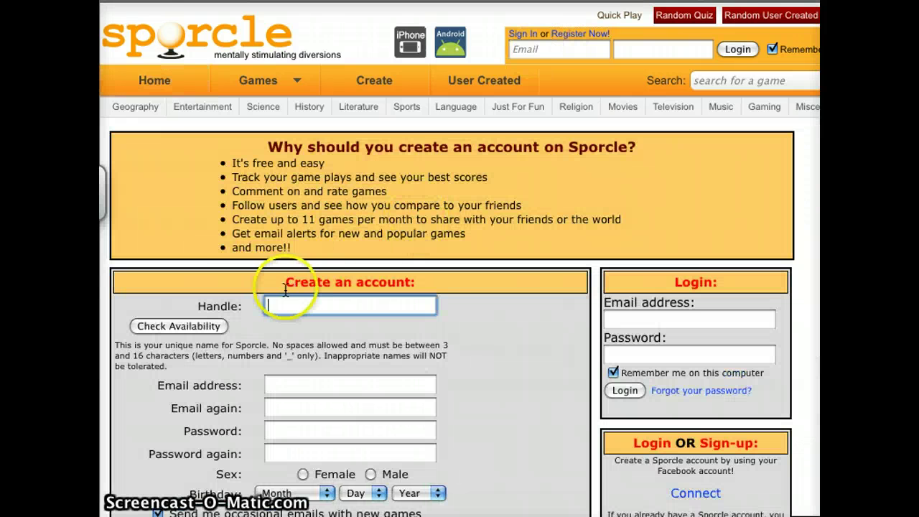
pyautogui.scroll(-1, 286, 293)
pyautogui.scroll(-2, 285, 293)
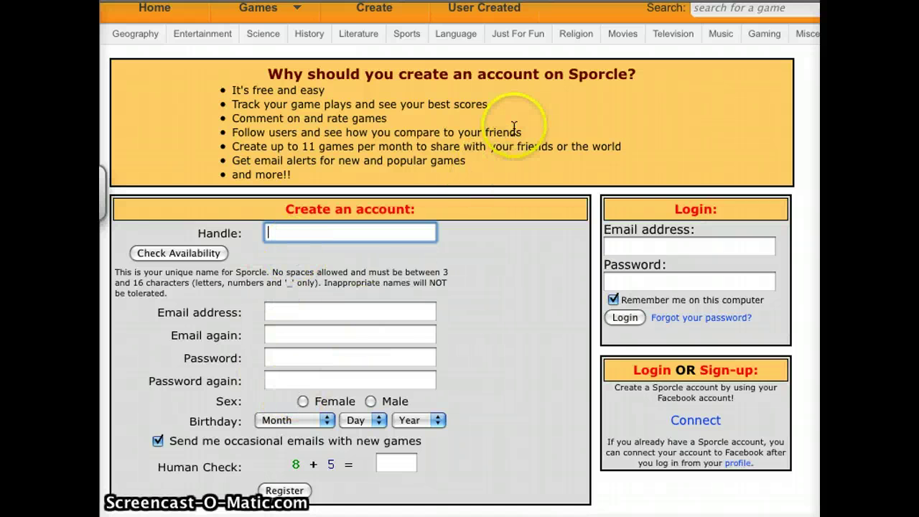
pyautogui.scroll(3, 513, 129)
# Log in with the saved e-mail from autocomplete and the account password
pyautogui.click(519, 49)
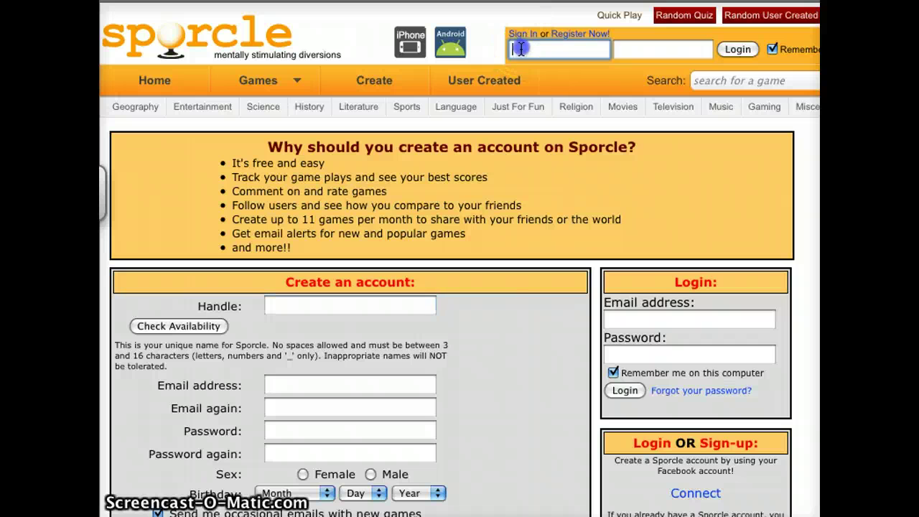
pyautogui.write('niemis')
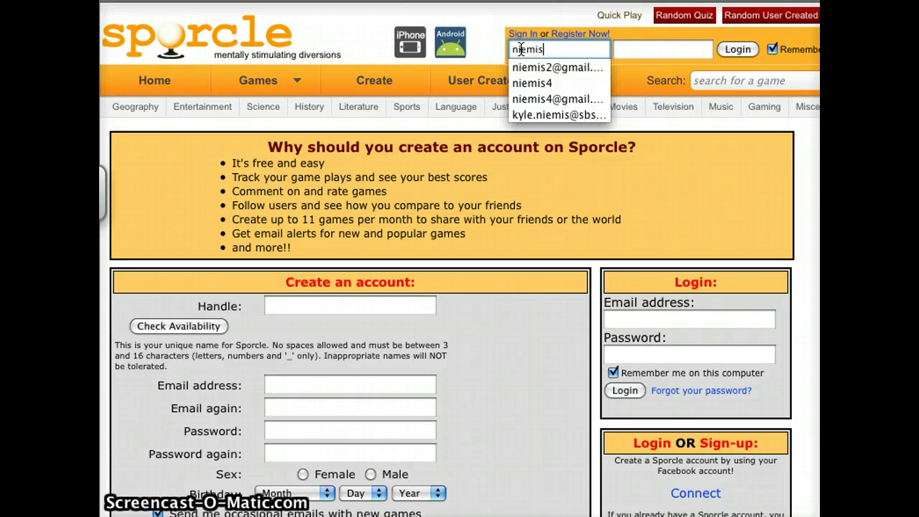
pyautogui.write('4')
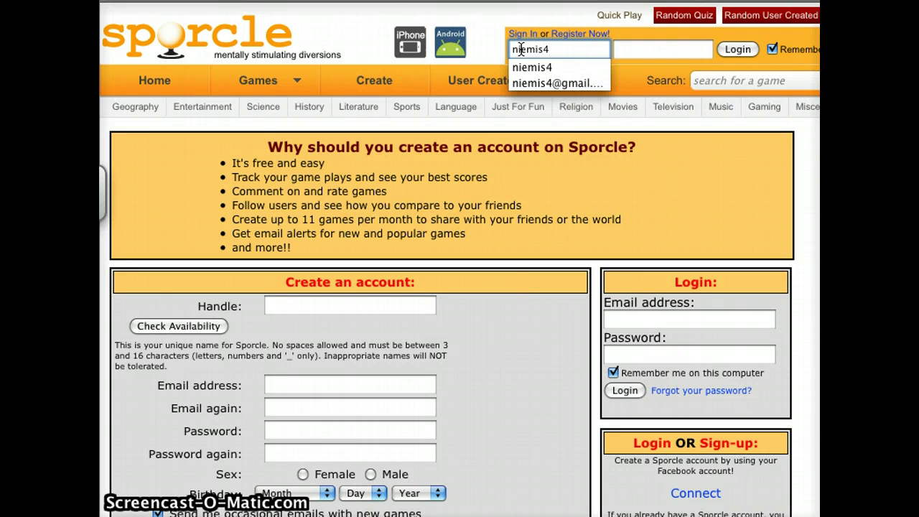
pyautogui.press('Down')
pyautogui.press('Down')
pyautogui.press('Return')
pyautogui.press('Tab')
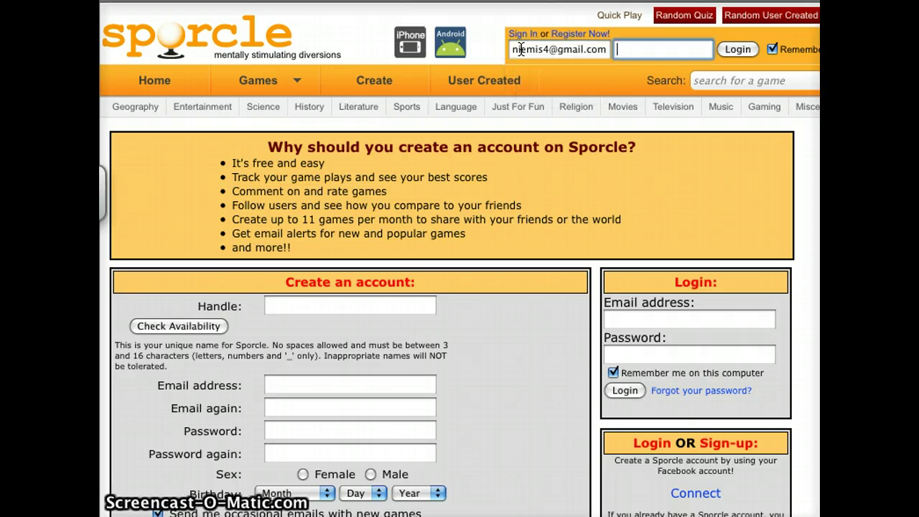
pyautogui.write('••••••')
pyautogui.press('Return')
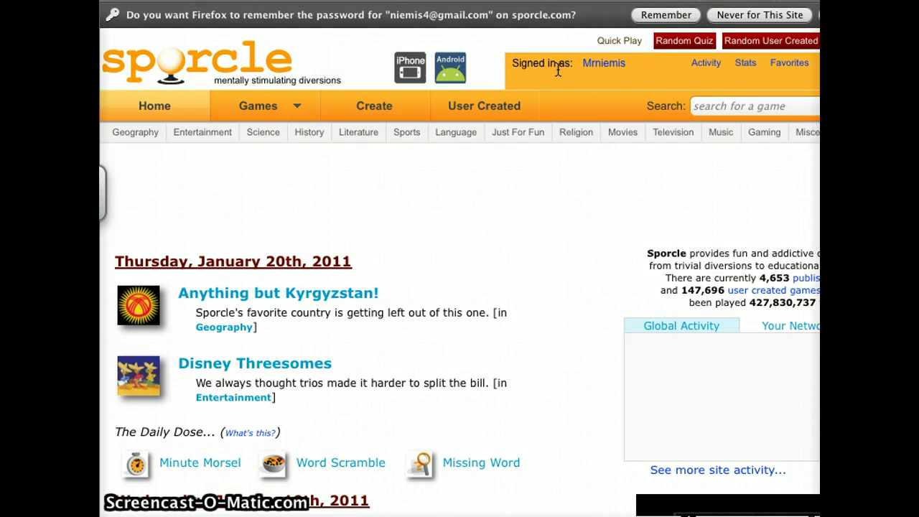
# Go to the Game Creation Center and start a new game
pyautogui.click(366, 108)
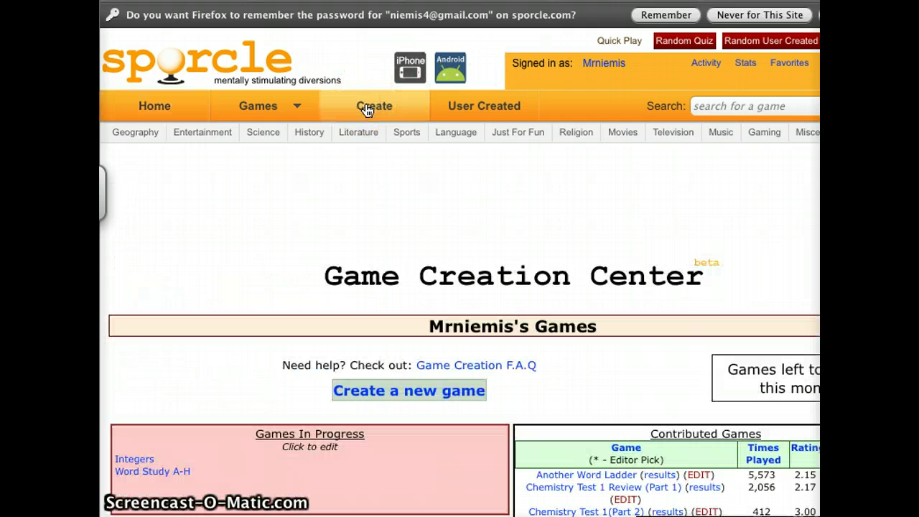
pyautogui.scroll(-4, 368, 199)
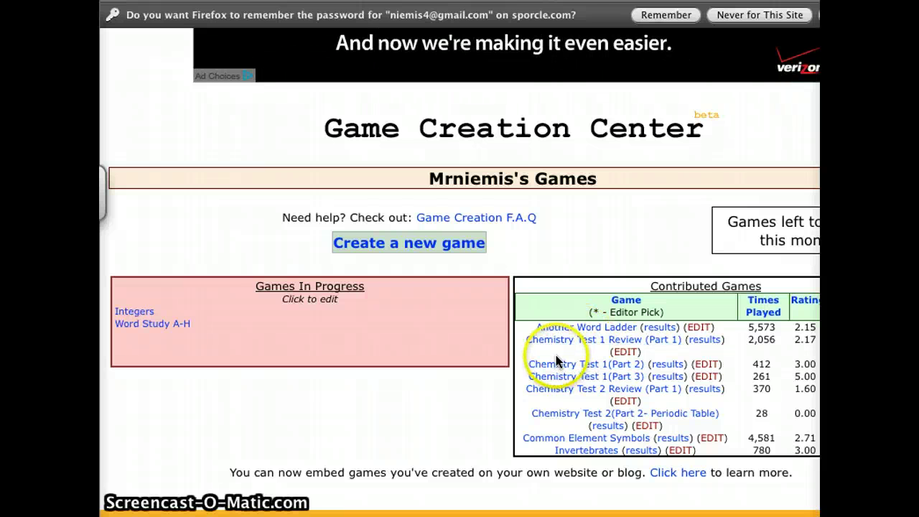
pyautogui.click(384, 246)
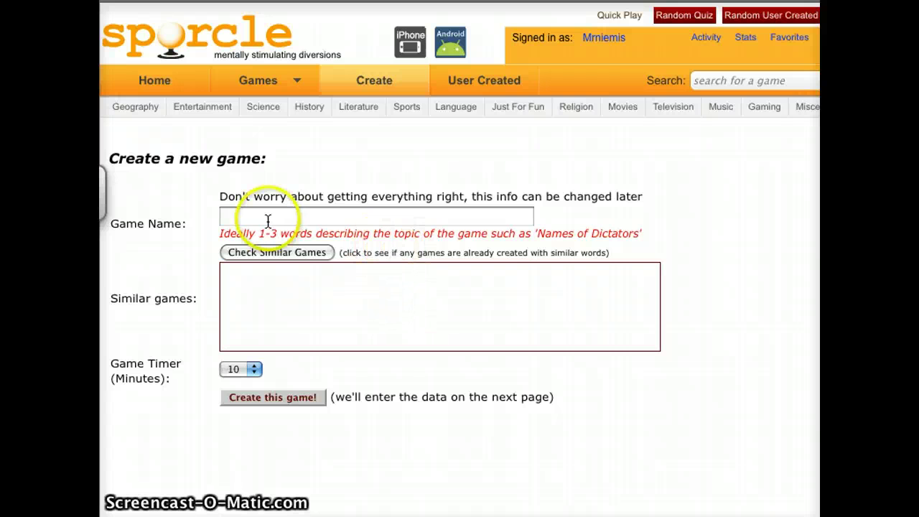
# Name the new game 'Elements and Symbols' and create it
pyautogui.click(242, 214)
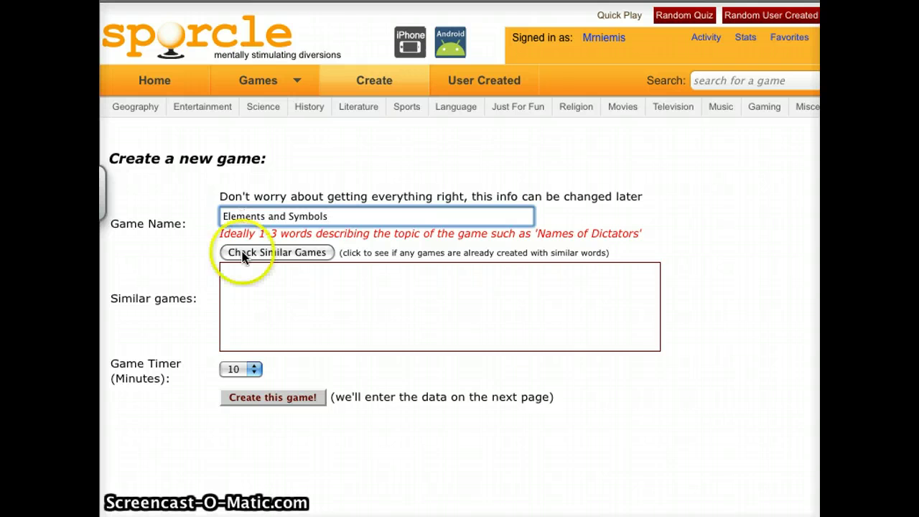
pyautogui.click(259, 401)
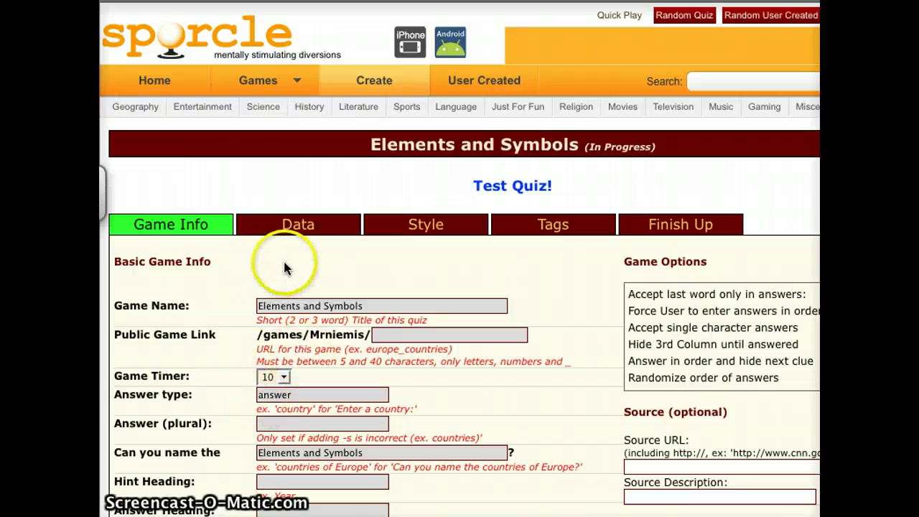
# Enter 'elementssymbols' as the public game link
pyautogui.scroll(-2, 249, 265)
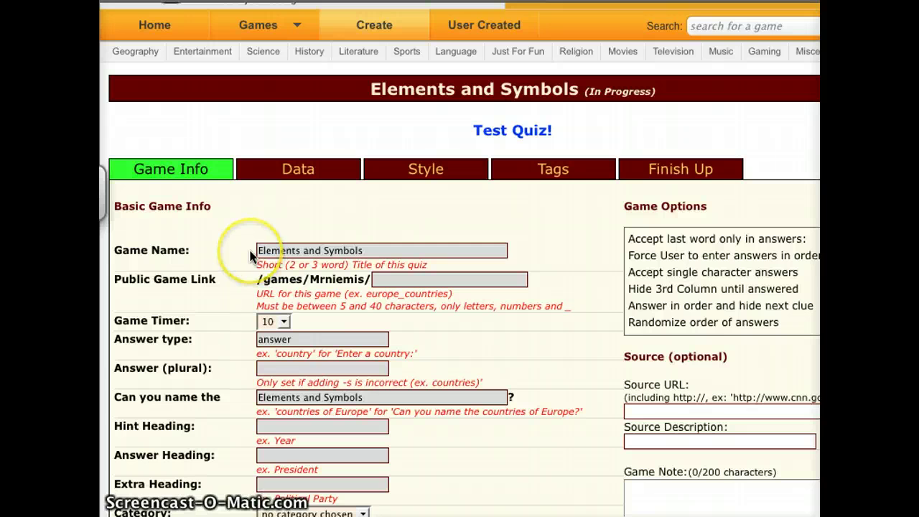
pyautogui.hscroll(1, 248, 254)
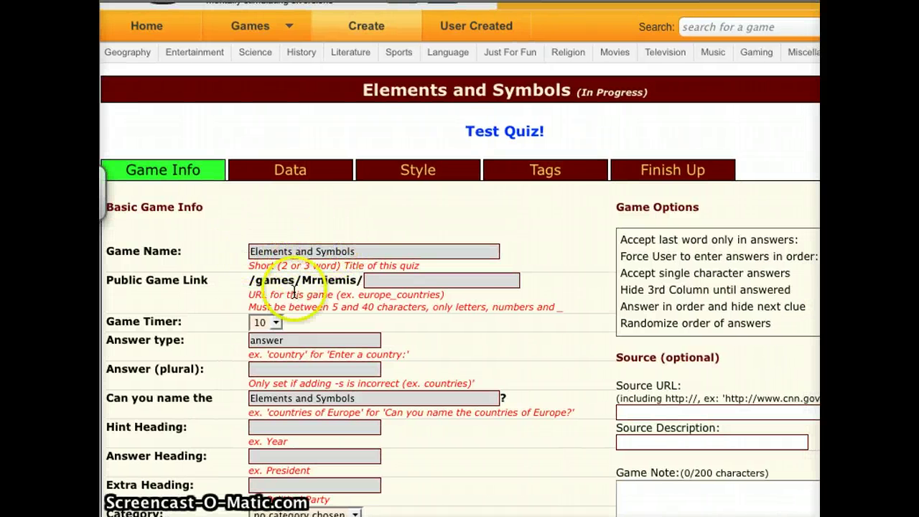
pyautogui.click(397, 280)
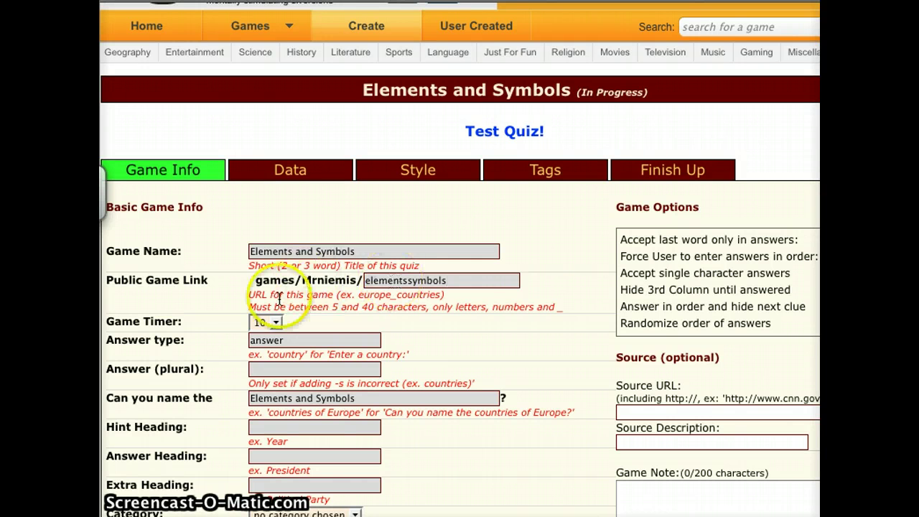
pyautogui.scroll(-1, 265, 310)
pyautogui.scroll(-2, 264, 310)
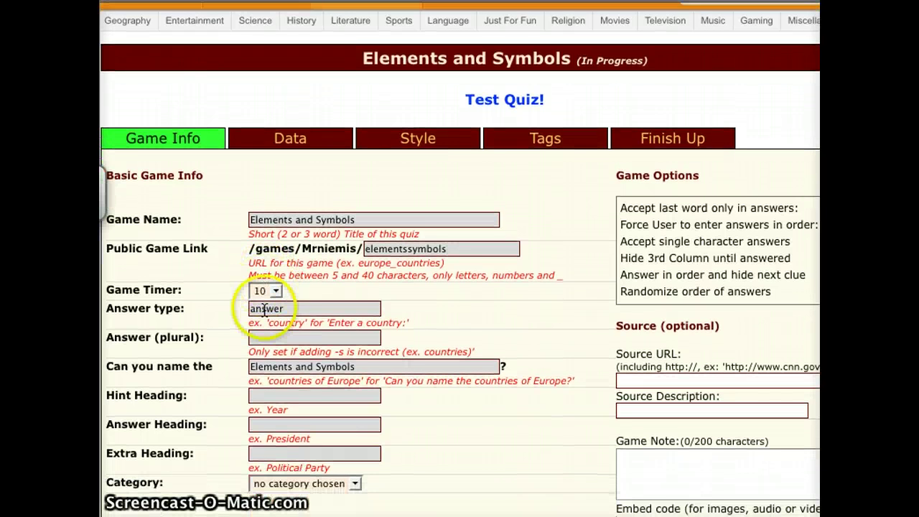
pyautogui.scroll(-1, 263, 314)
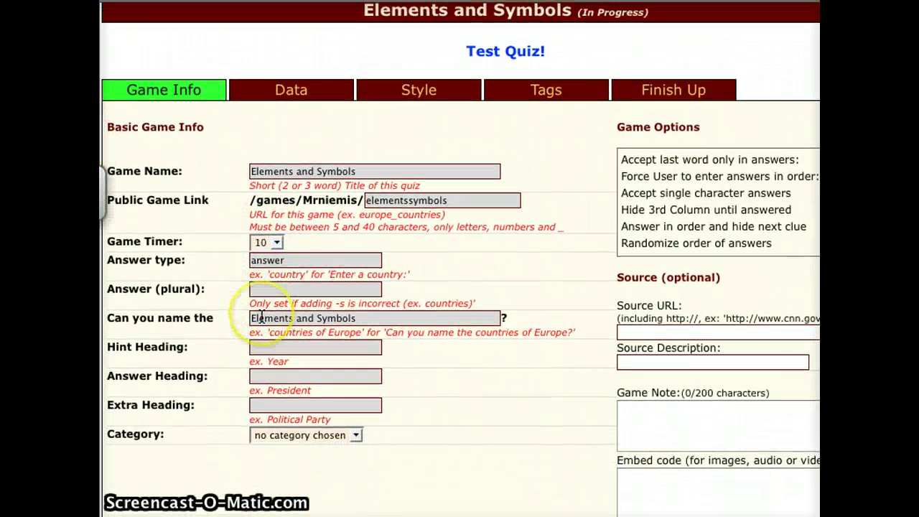
# Set the column headings to Question and Answer
pyautogui.click(264, 368)
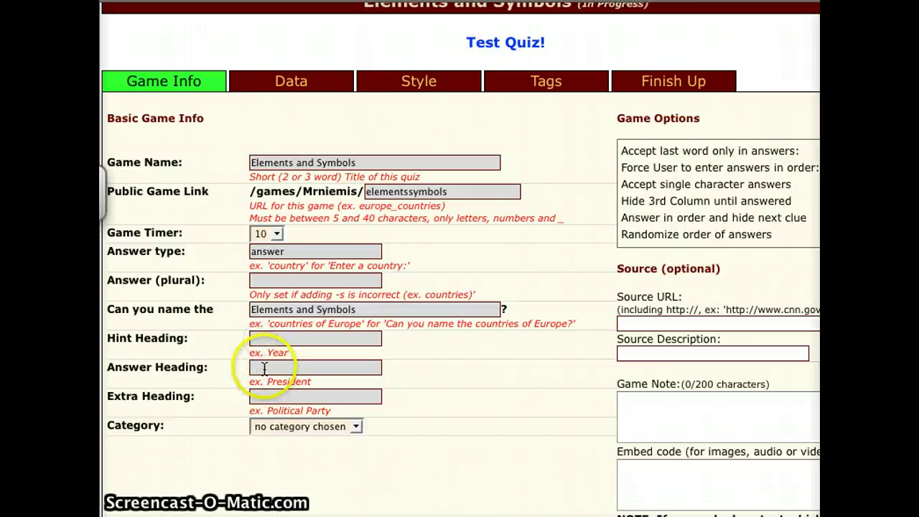
pyautogui.click(269, 340)
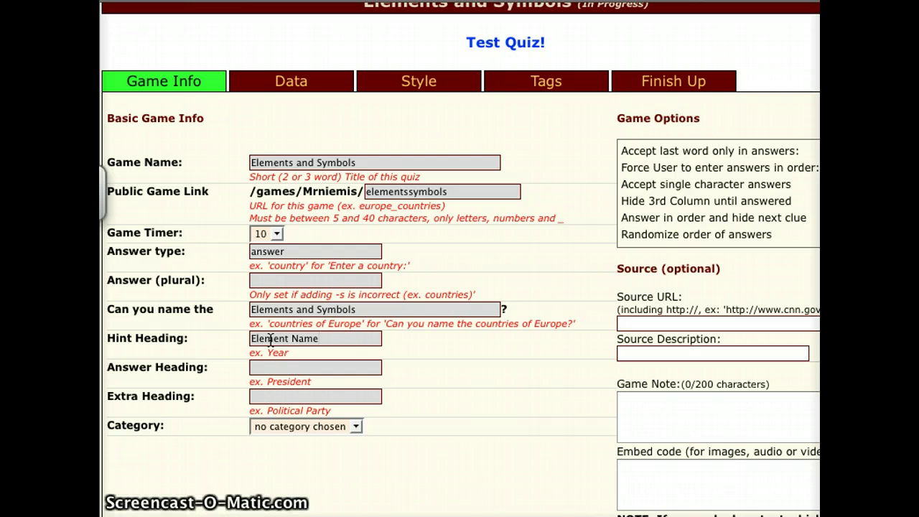
pyautogui.write('Symbol')
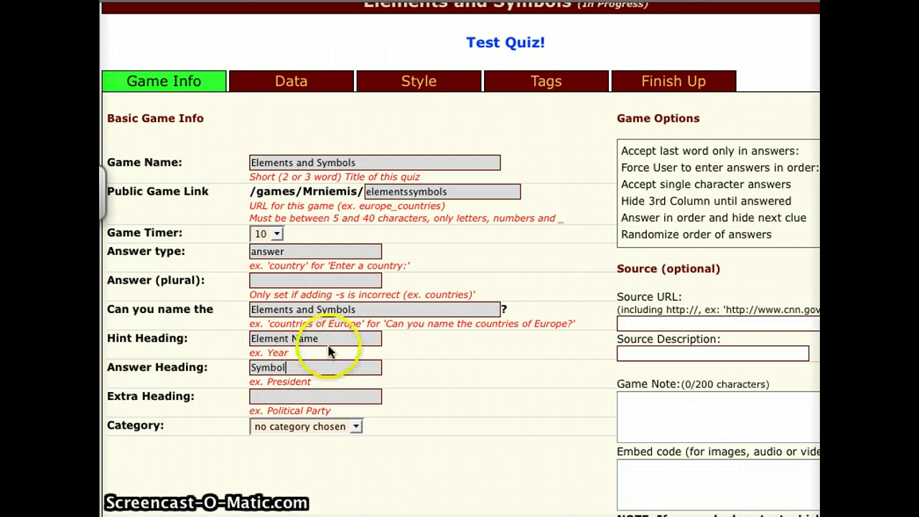
pyautogui.moveTo(320, 341); pyautogui.dragTo(216, 328)
pyautogui.write('Question')
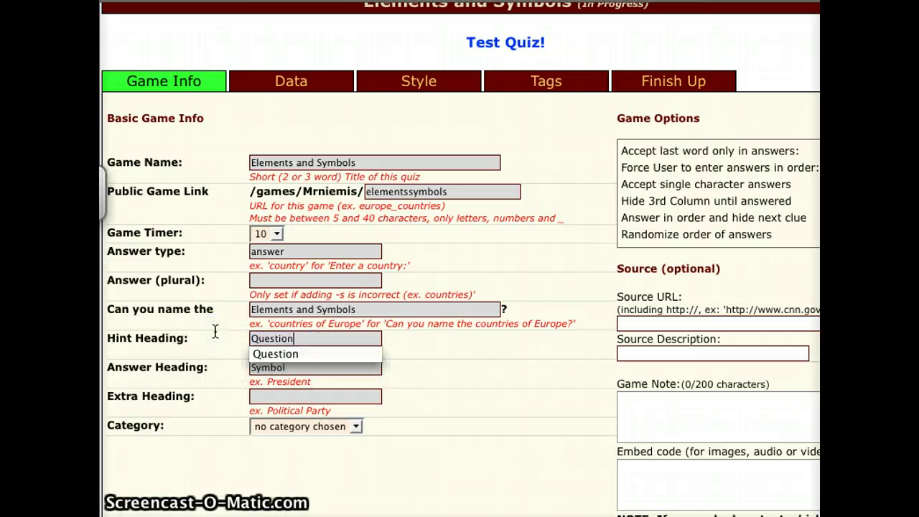
pyautogui.write('Answer')
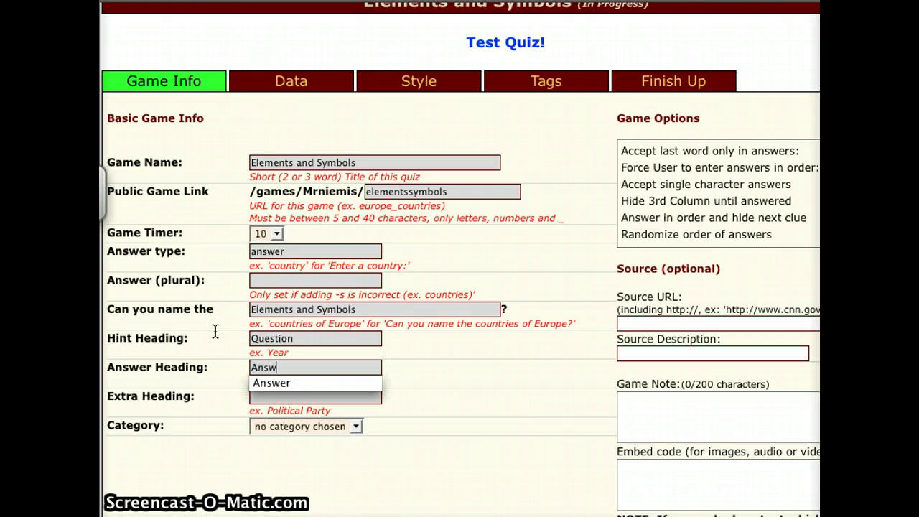
pyautogui.click(480, 366)
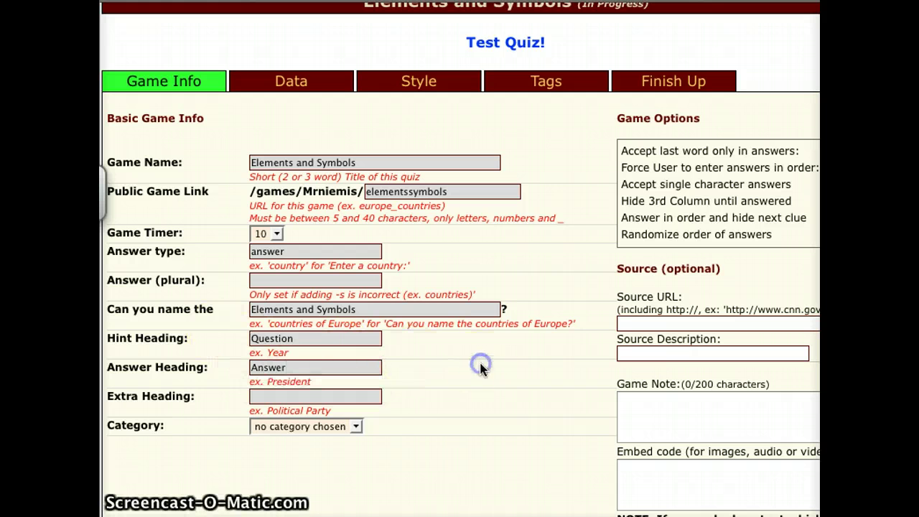
# Choose the Science category and save the game info changes
pyautogui.click(354, 426)
pyautogui.click(285, 264)
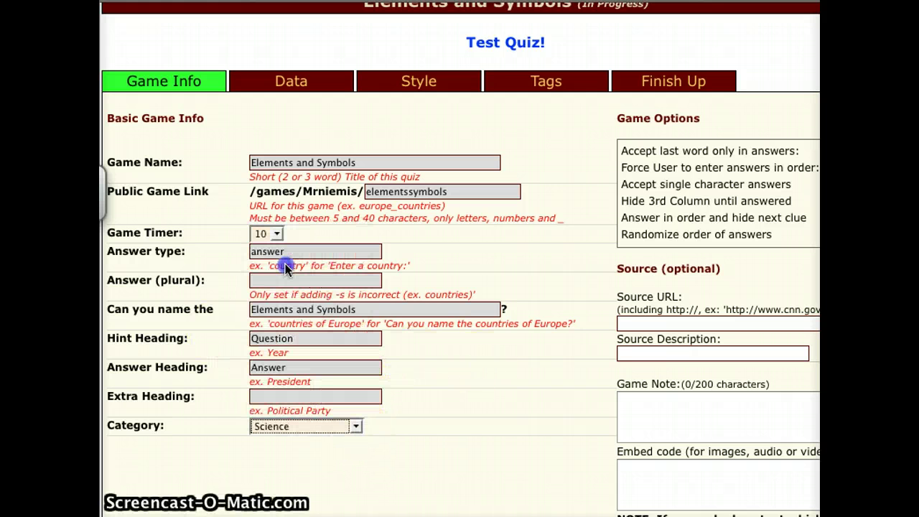
pyautogui.scroll(-2, 447, 452)
pyautogui.scroll(-3, 445, 451)
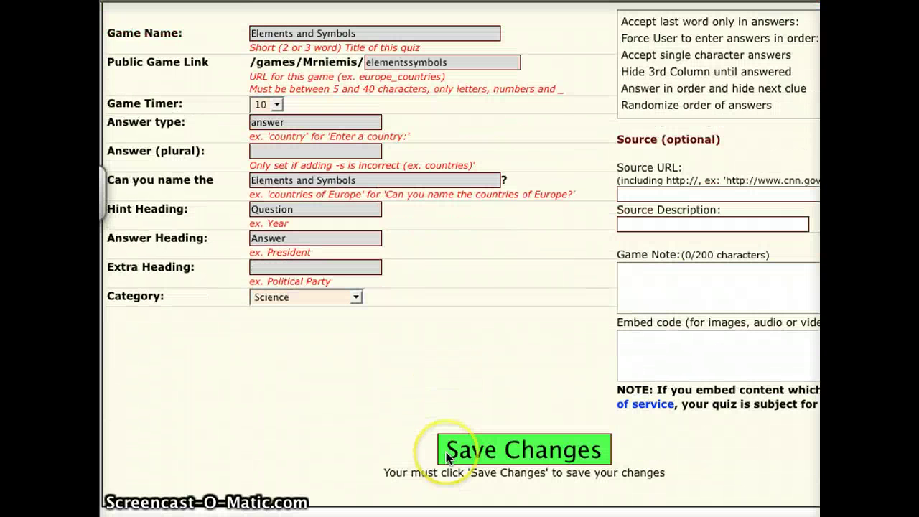
pyautogui.click(466, 452)
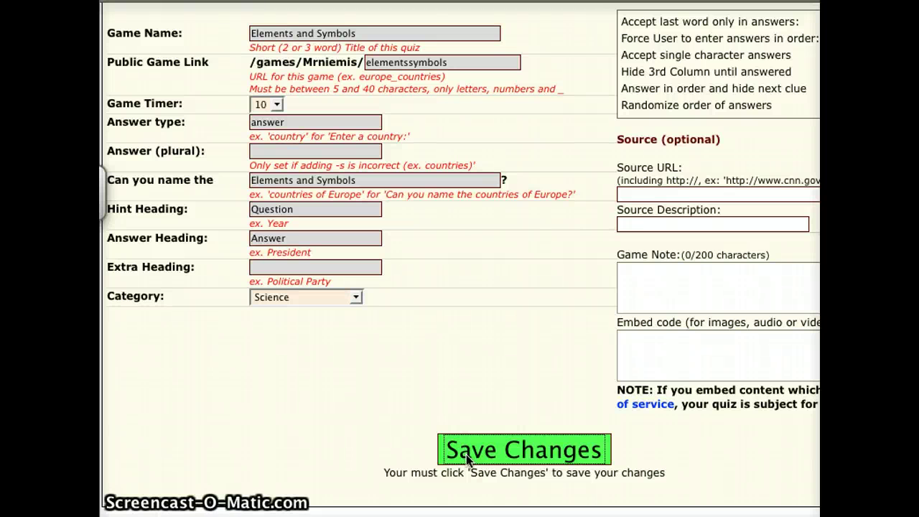
pyautogui.click(464, 450)
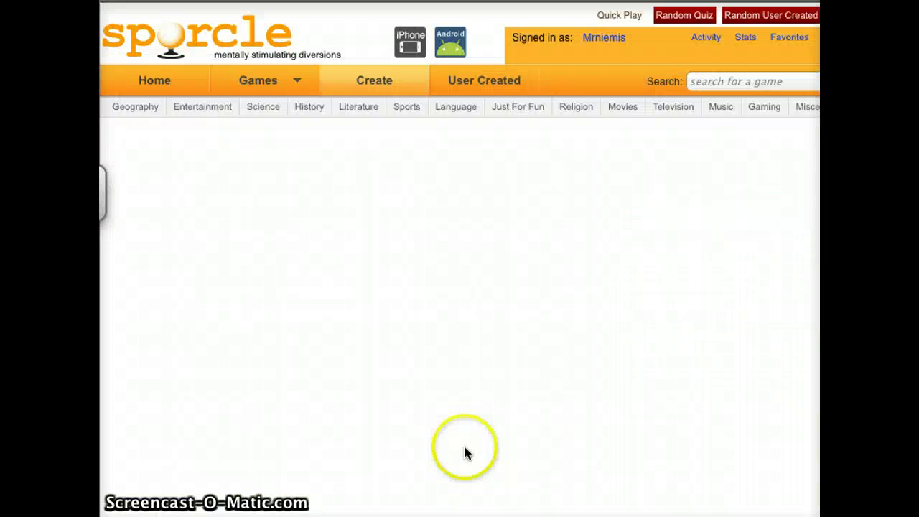
pyautogui.scroll(-3, 345, 396)
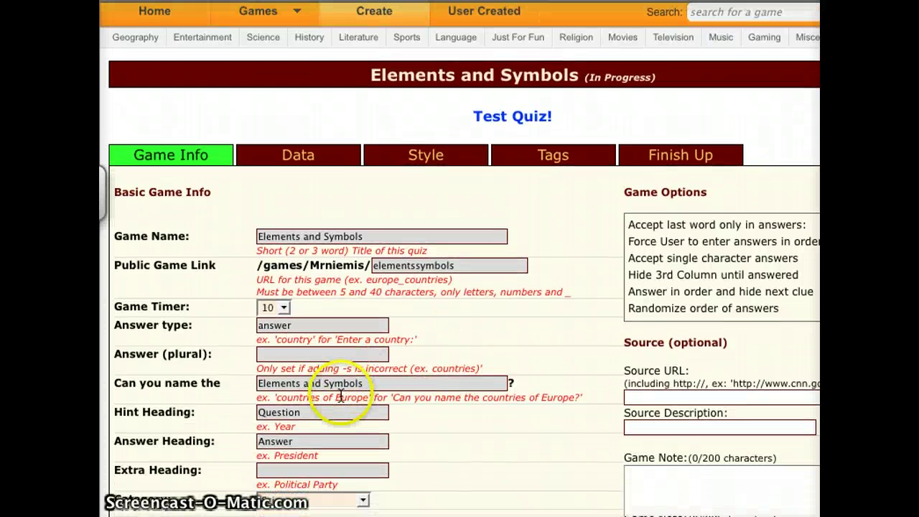
pyautogui.scroll(-1, 340, 396)
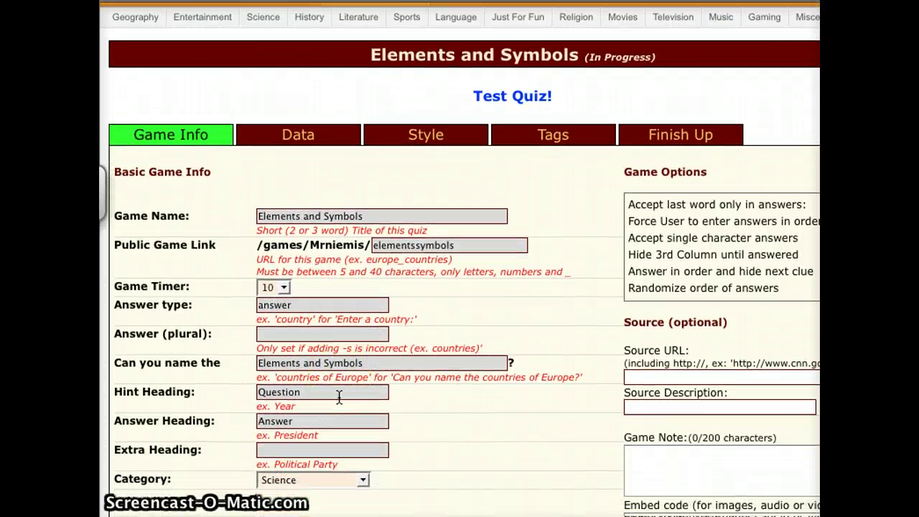
pyautogui.hscroll(2, 339, 397)
pyautogui.click(582, 304)
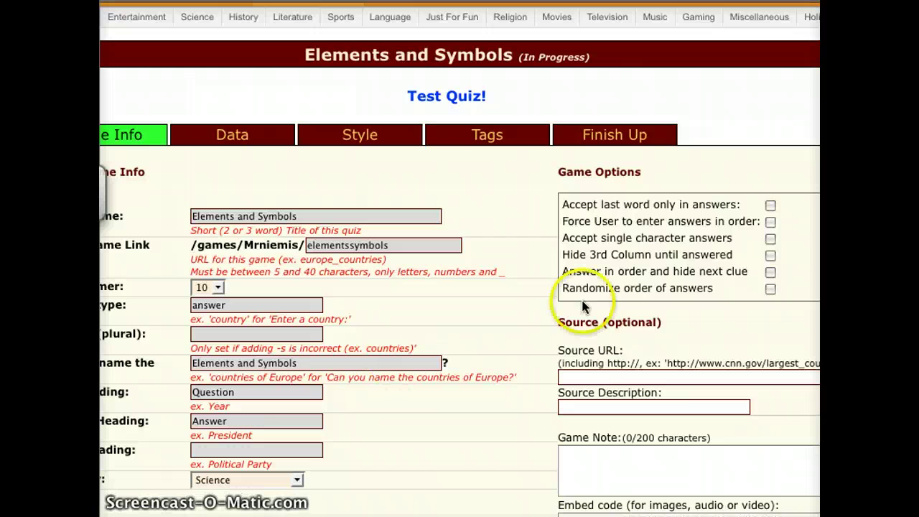
pyautogui.hscroll(-2, 468, 287)
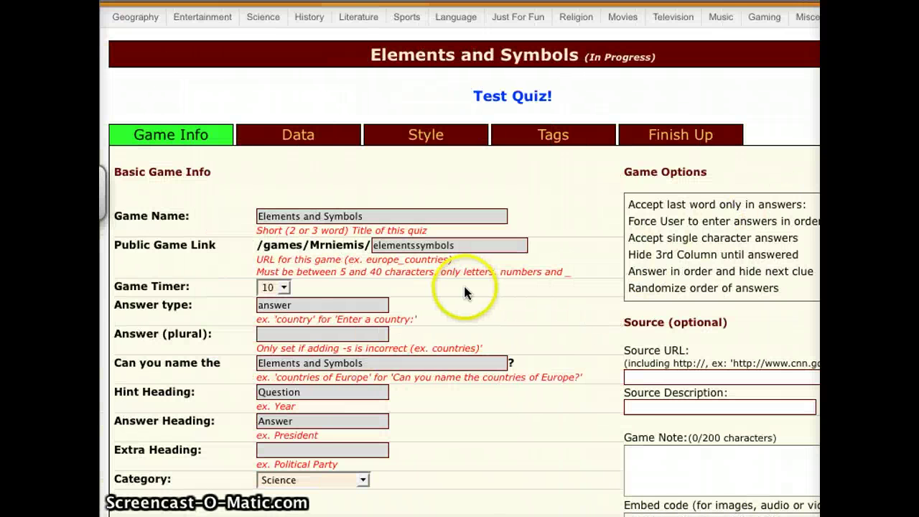
pyautogui.scroll(-2, 344, 284)
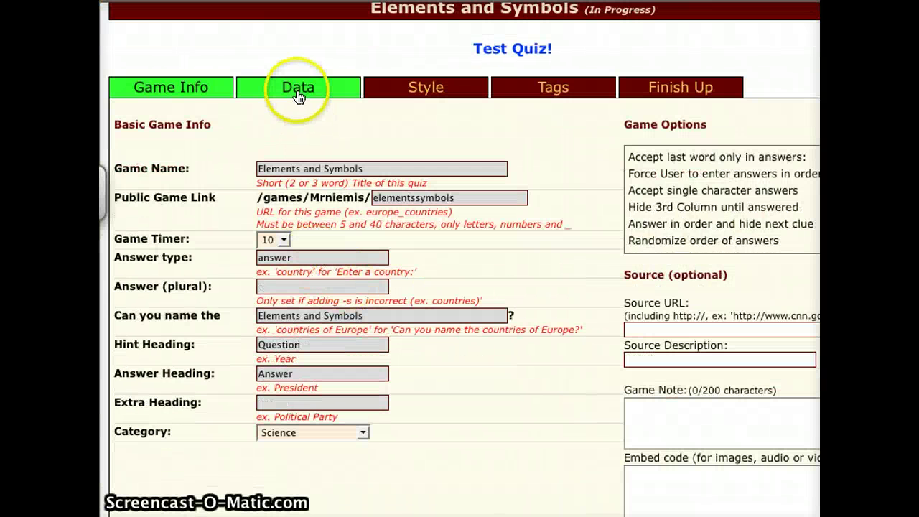
pyautogui.click(298, 93)
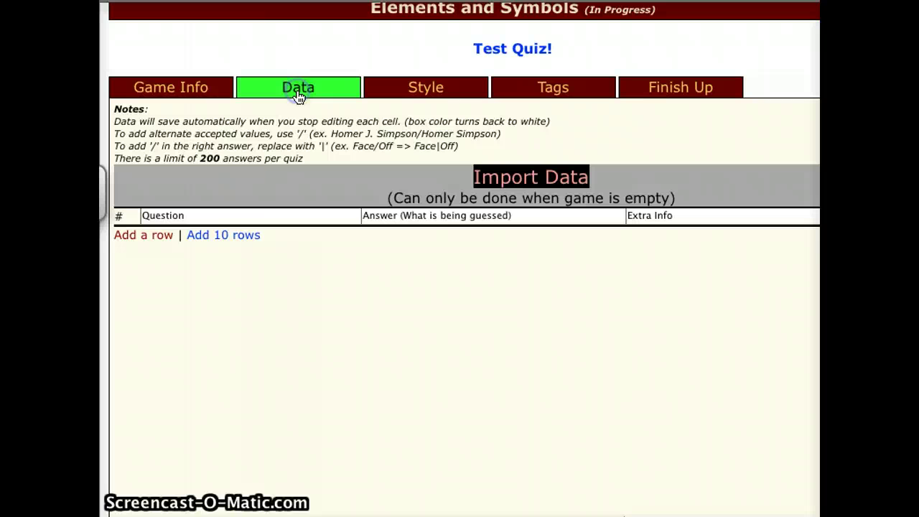
# Add ten rows and enter Oxygen–O, Sodium–Na and Magnesium–Mg
pyautogui.click(193, 237)
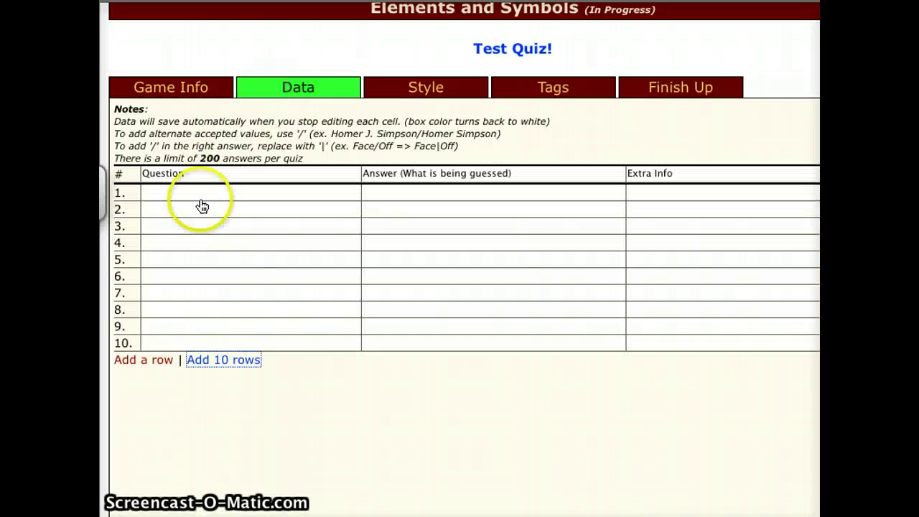
pyautogui.click(191, 191)
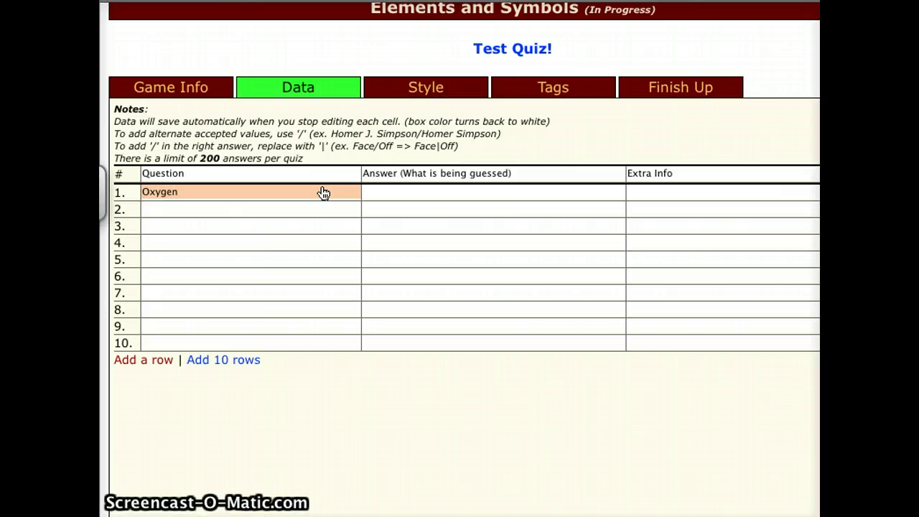
pyautogui.press('Tab')
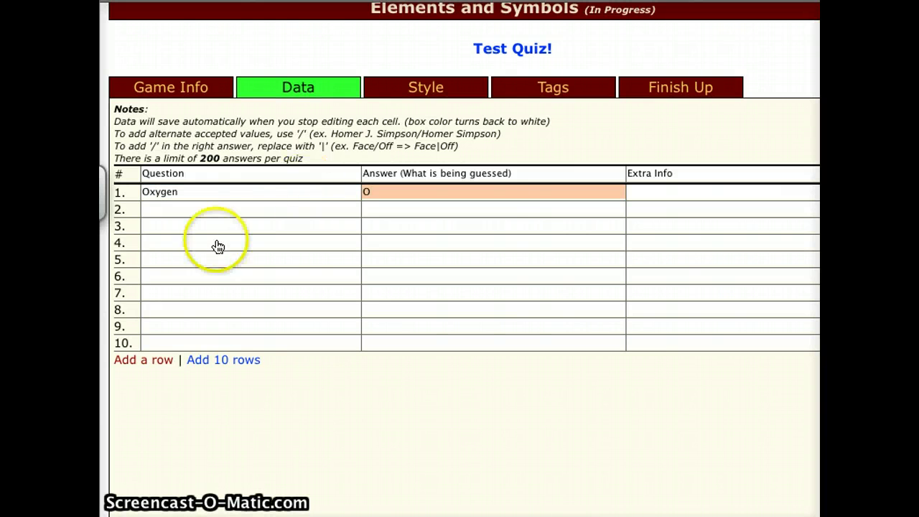
pyautogui.click(202, 212)
pyautogui.write('Sodiu')
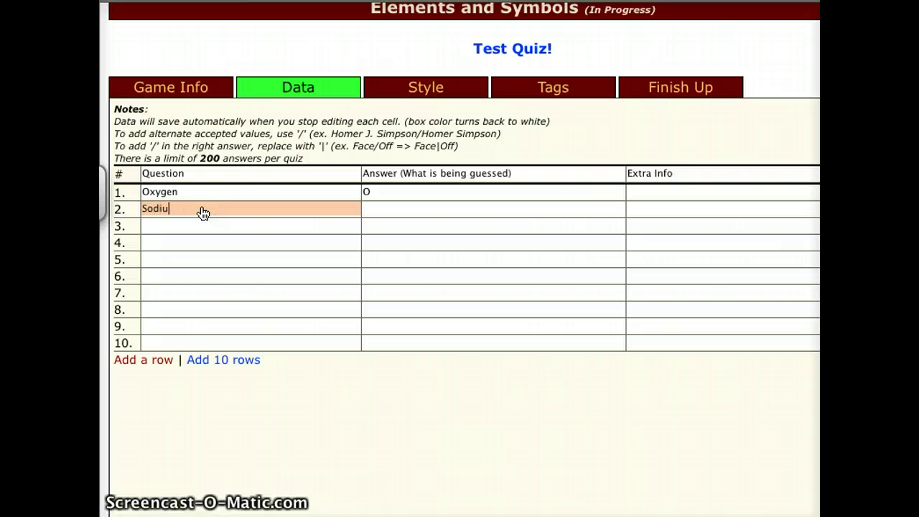
pyautogui.write('m')
pyautogui.press('Tab')
pyautogui.press('Tab')
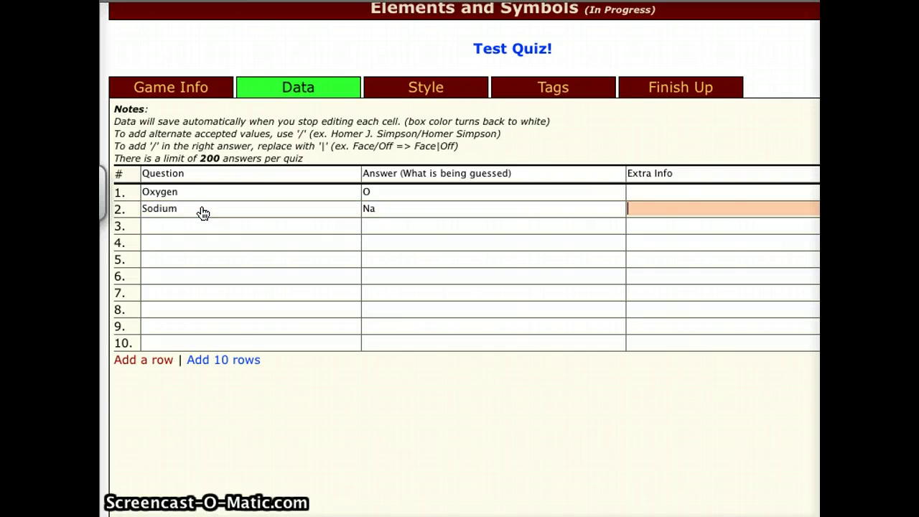
pyautogui.press('Tab')
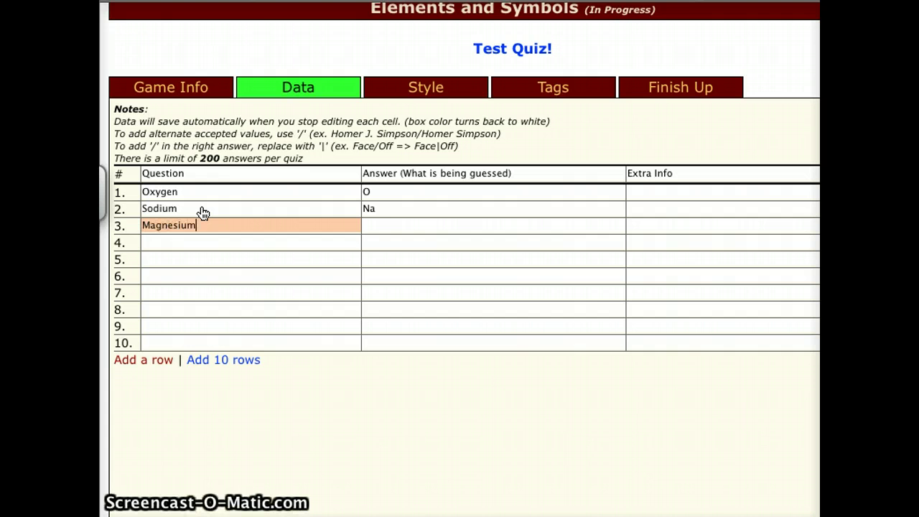
pyautogui.press('Tab')
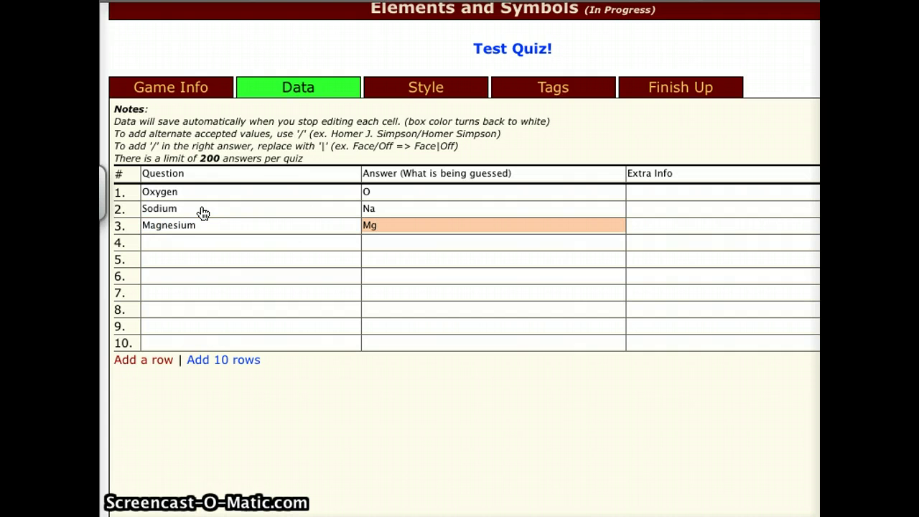
# Delete the empty tenth row, leaving nine rows in the table
pyautogui.hscroll(2, 681, 338)
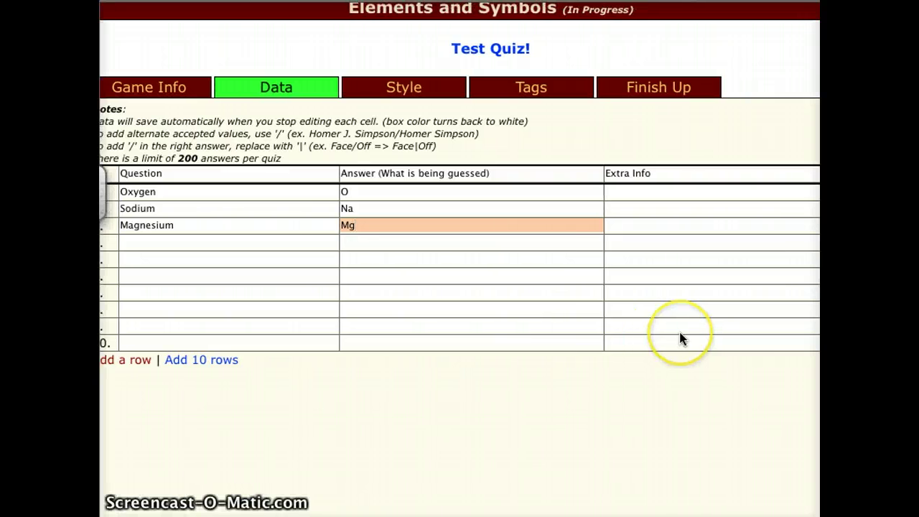
pyautogui.hscroll(3, 682, 338)
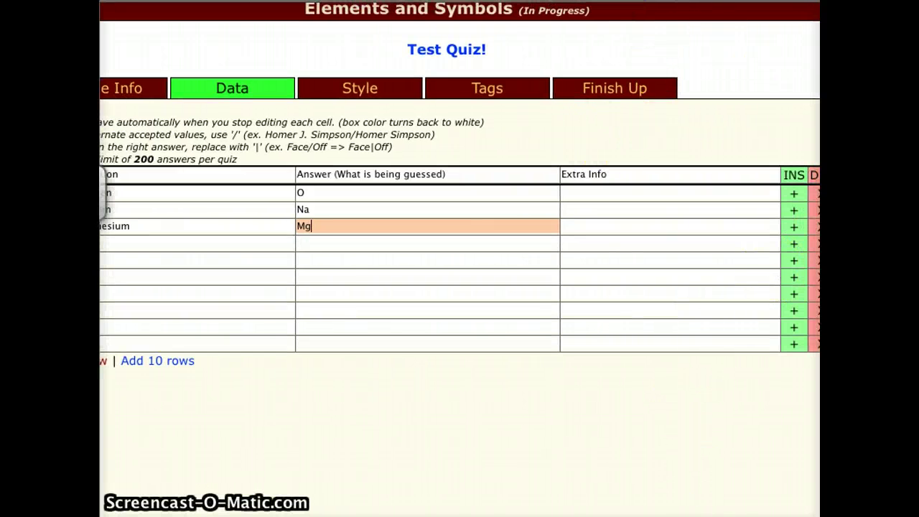
pyautogui.hscroll(1, 786, 72)
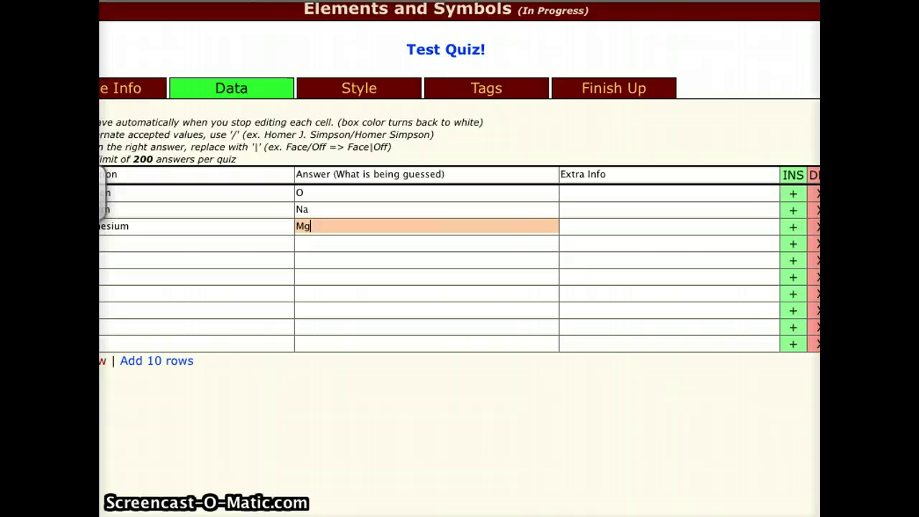
pyautogui.click(809, 244)
pyautogui.click(600, 18)
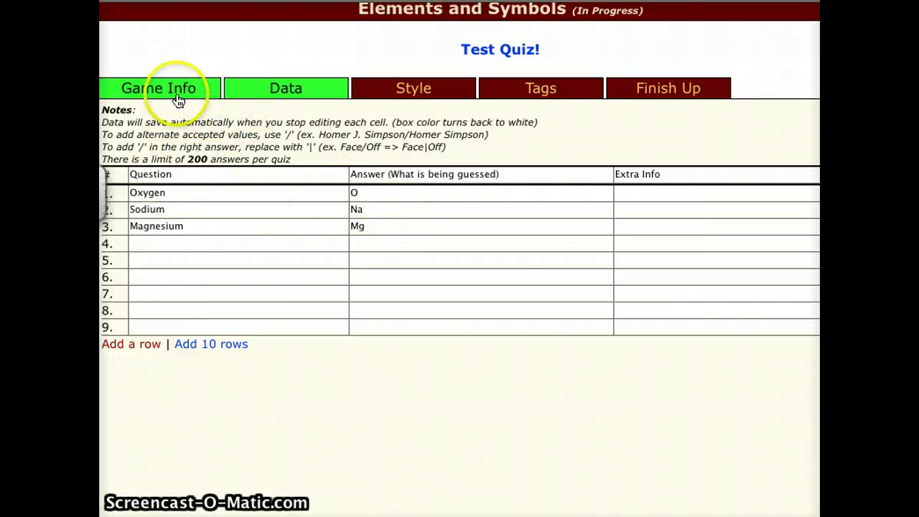
# Start a test play of the quiz and answer Na and Mg
pyautogui.click(495, 52)
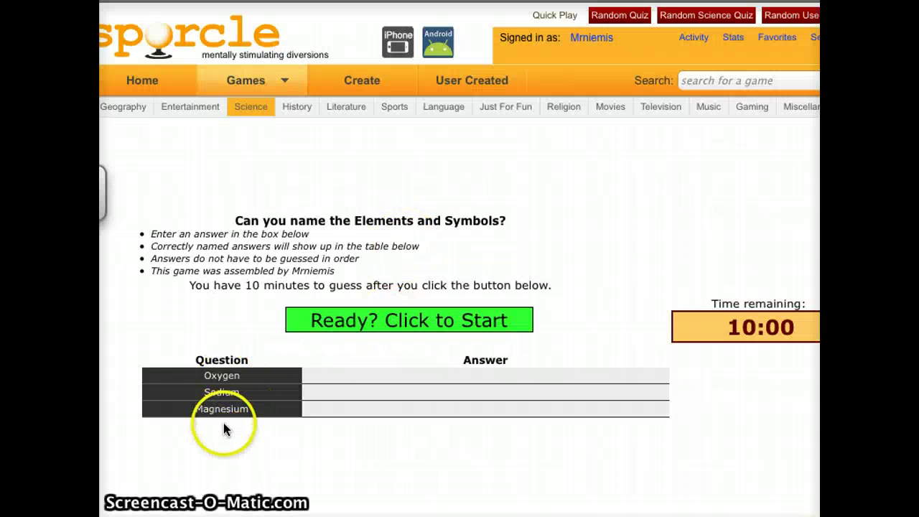
pyautogui.click(363, 322)
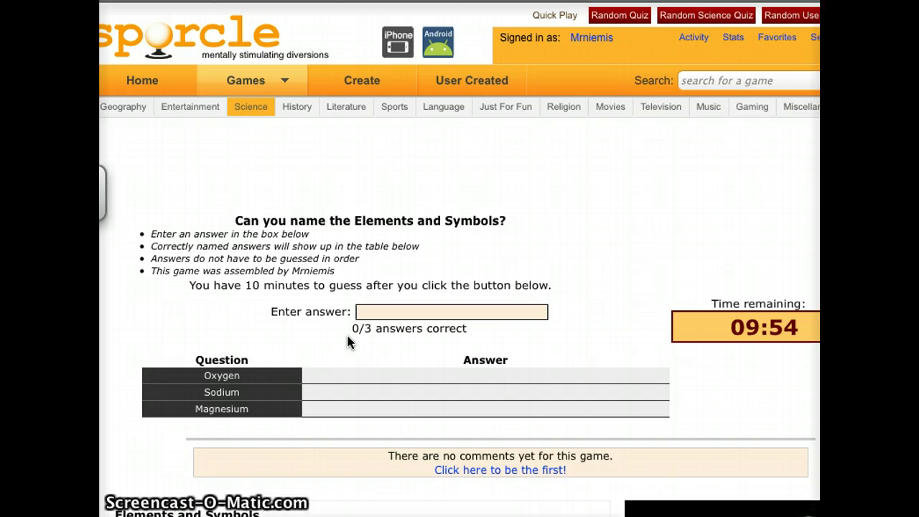
pyautogui.write('o')
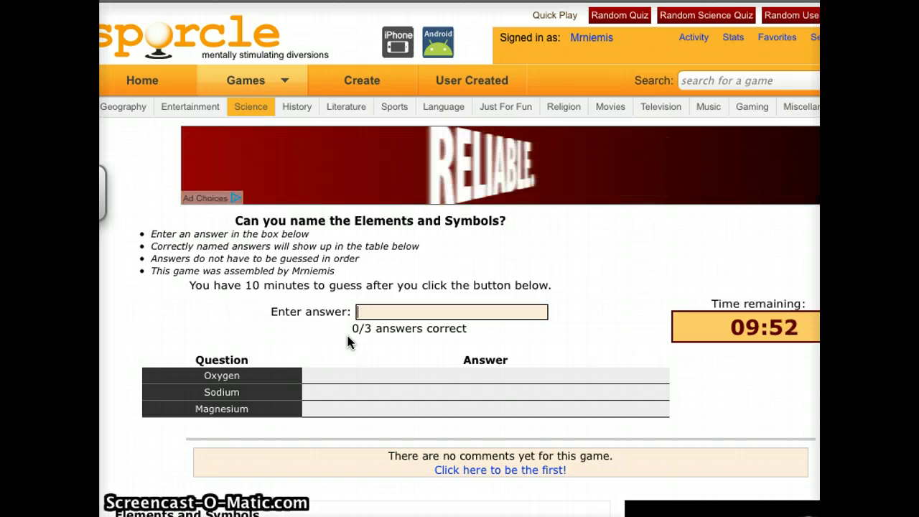
pyautogui.press('BackSpace')
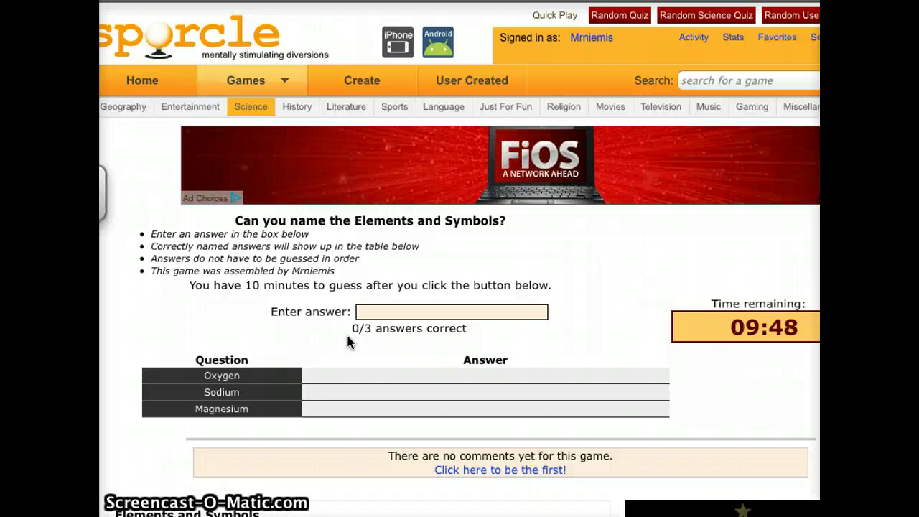
pyautogui.write('Na')
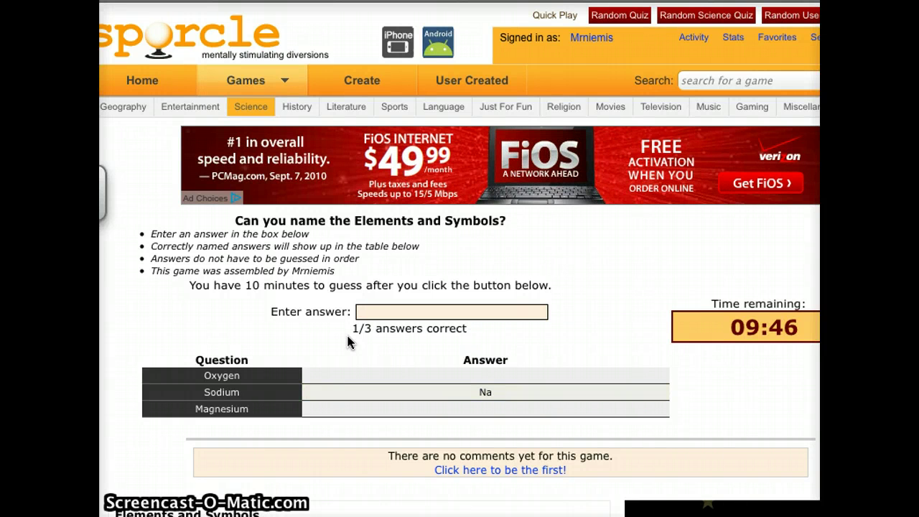
pyautogui.write('Mg')
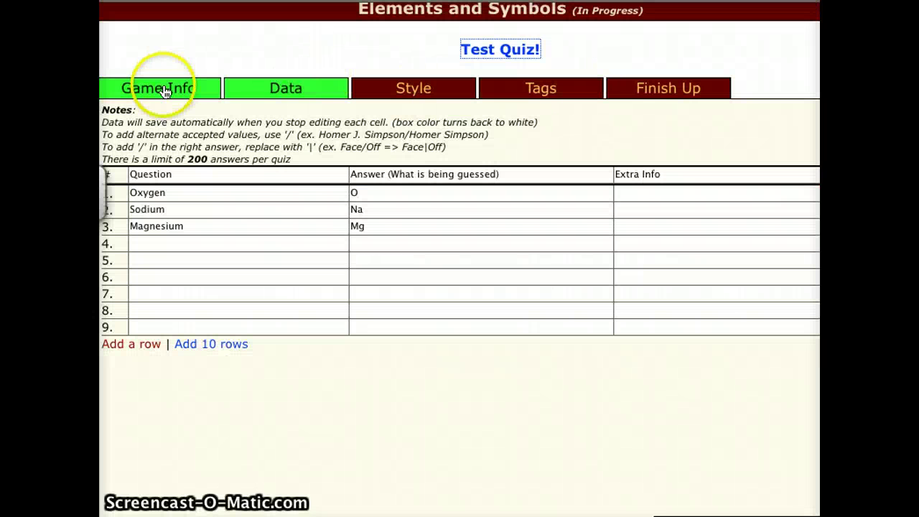
# Enable forced answer order, single-character answers and randomized answer order in Game Options
pyautogui.click(148, 90)
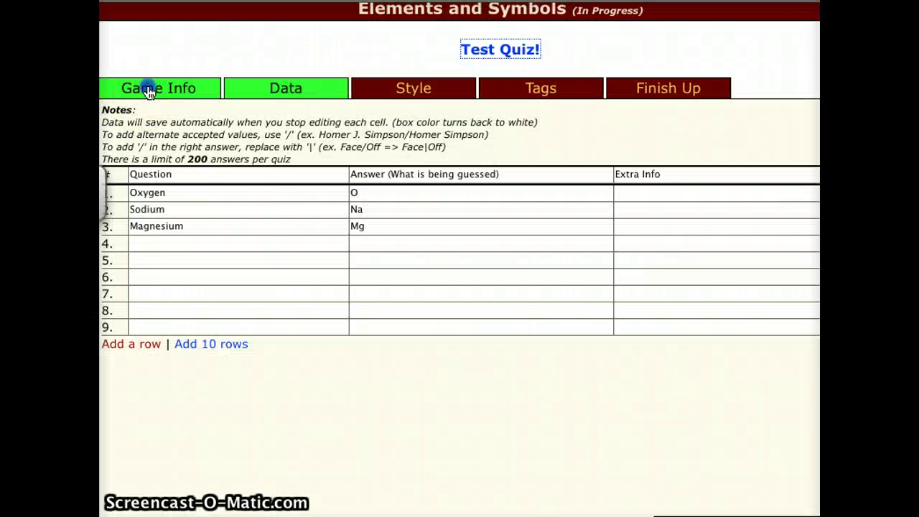
pyautogui.hscroll(3, 502, 265)
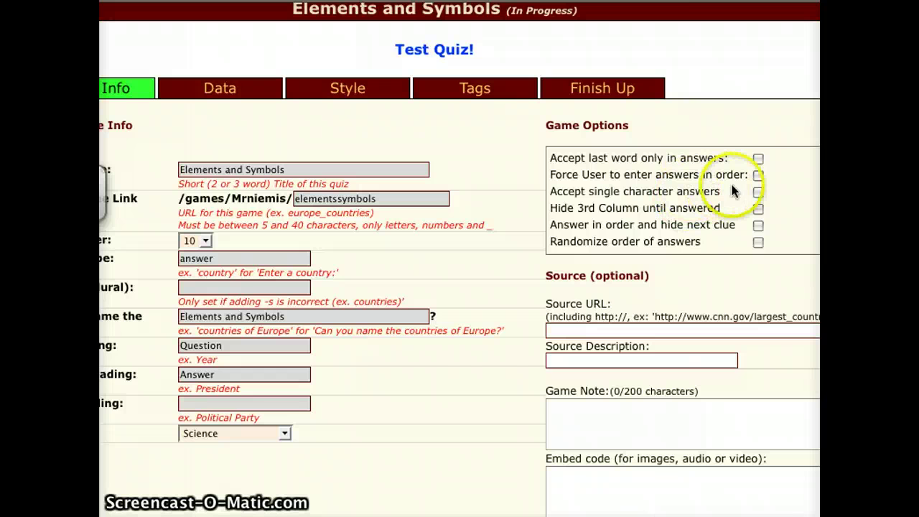
pyautogui.click(756, 176)
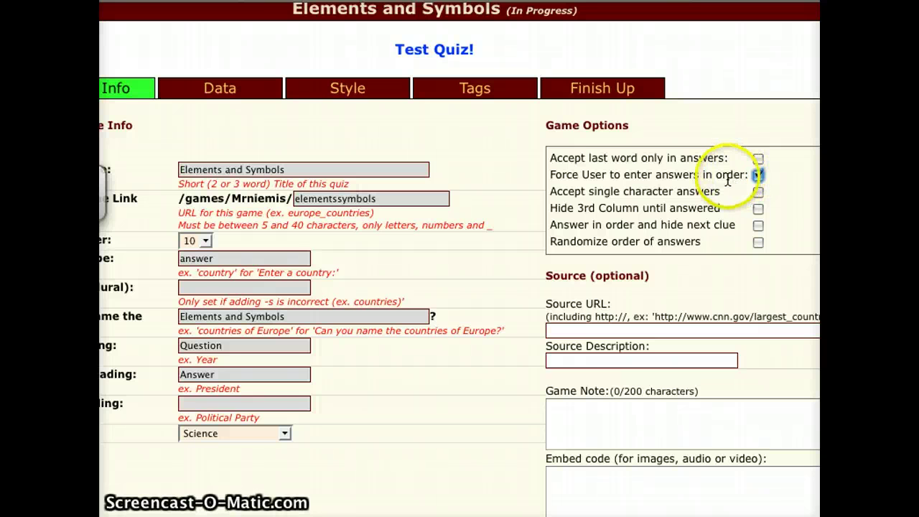
pyautogui.click(756, 196)
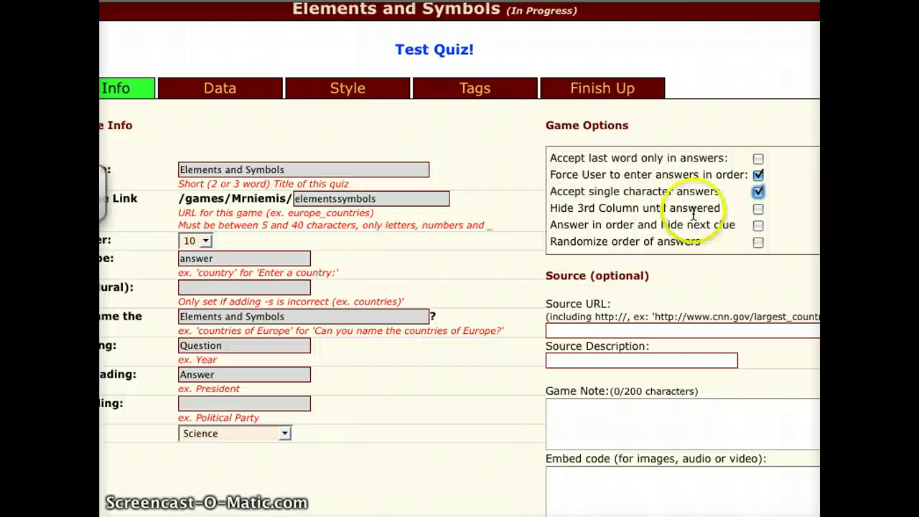
pyautogui.click(757, 243)
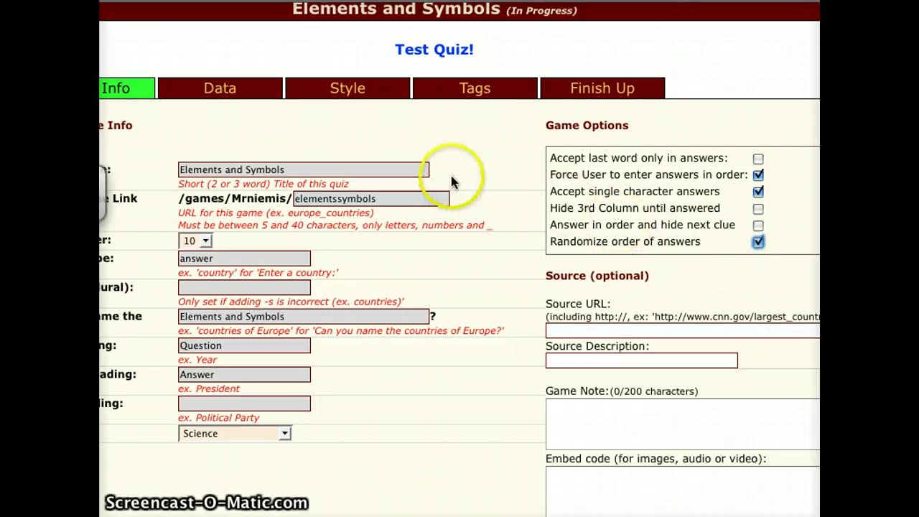
# Save the updated game options after a brief test start
pyautogui.click(413, 50)
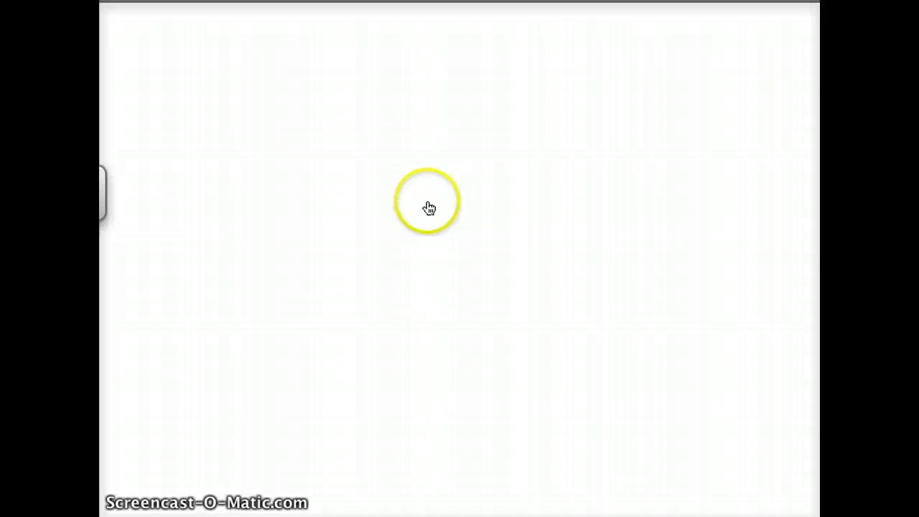
pyautogui.click(397, 320)
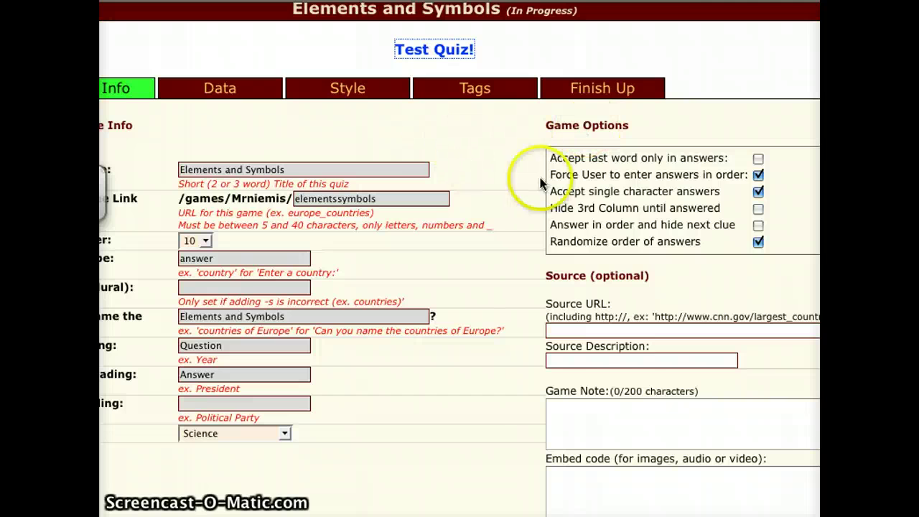
pyautogui.scroll(-3, 463, 215)
pyautogui.click(409, 436)
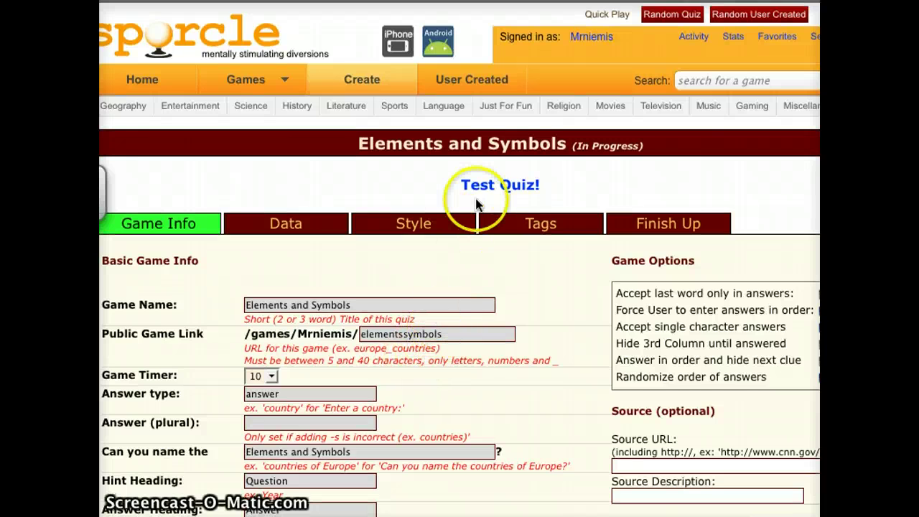
# Test-play the quiz again, answering Na, O and Mg
pyautogui.click(480, 187)
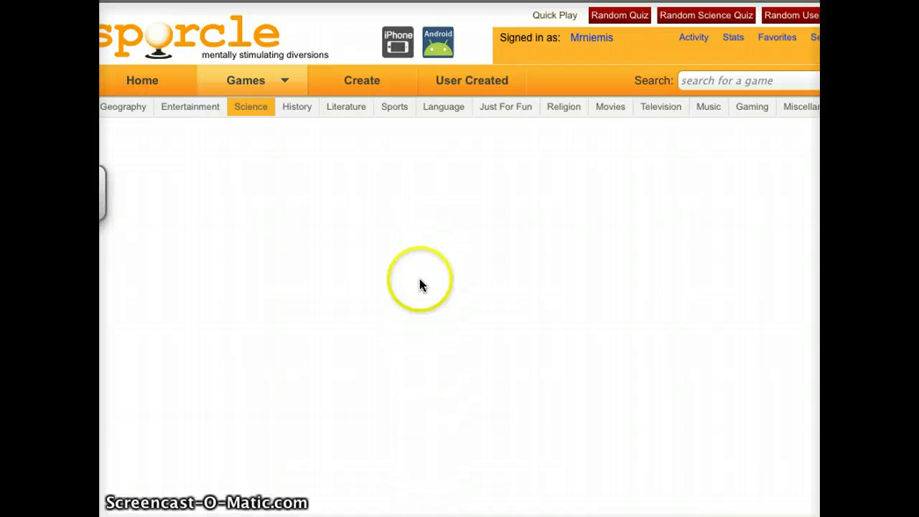
pyautogui.click(376, 320)
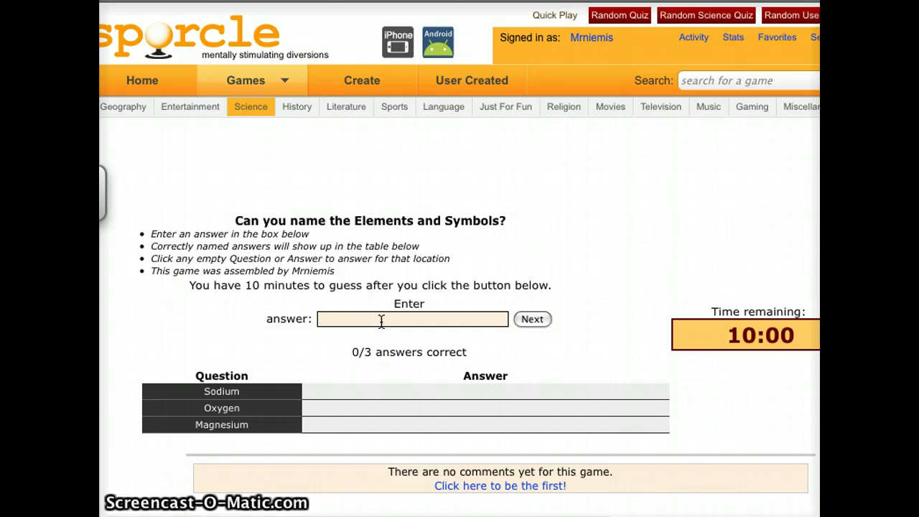
pyautogui.click(445, 327)
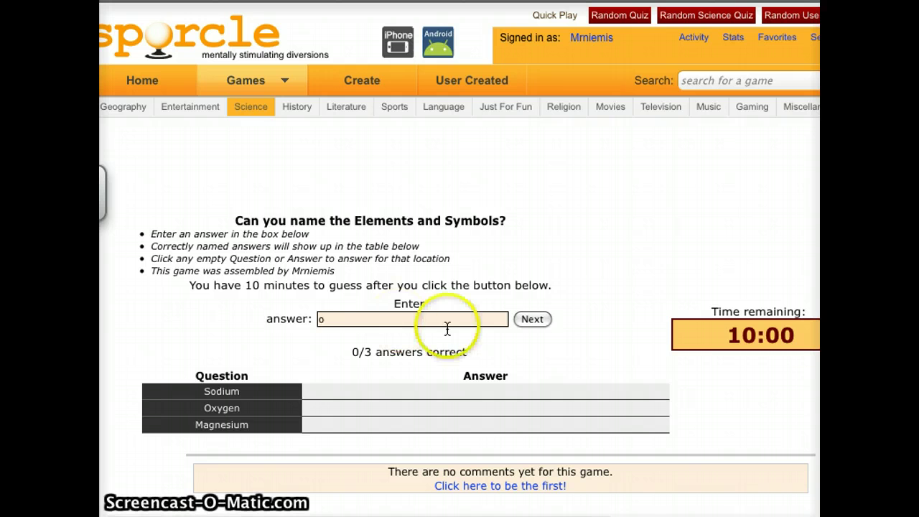
pyautogui.click(532, 319)
pyautogui.click(478, 322)
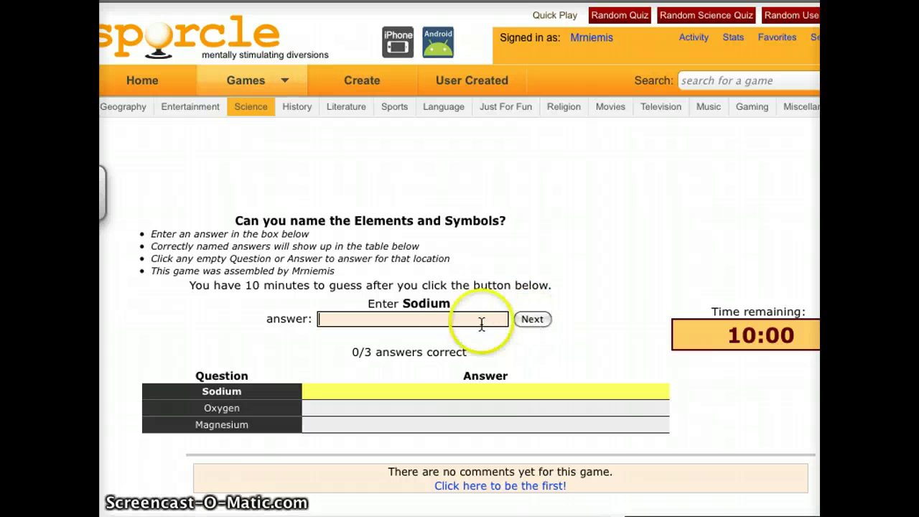
pyautogui.write('Na')
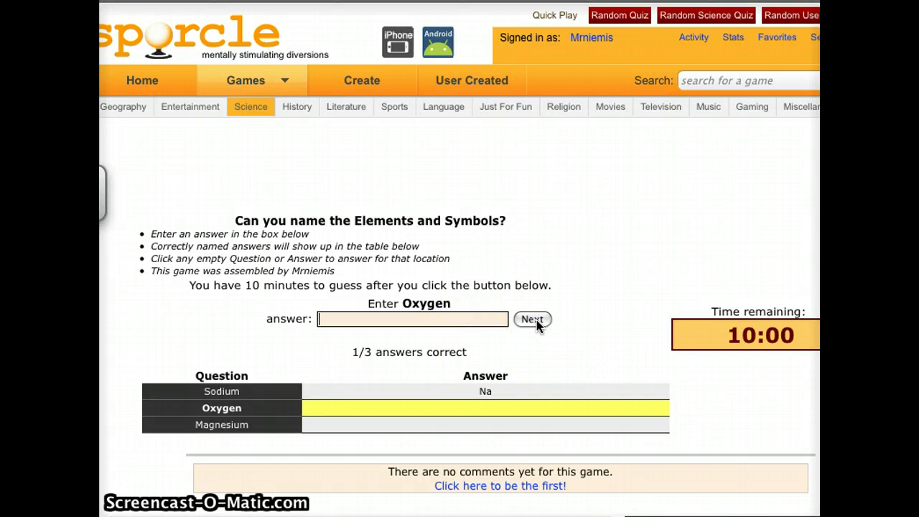
pyautogui.write('O')
pyautogui.write('mg')
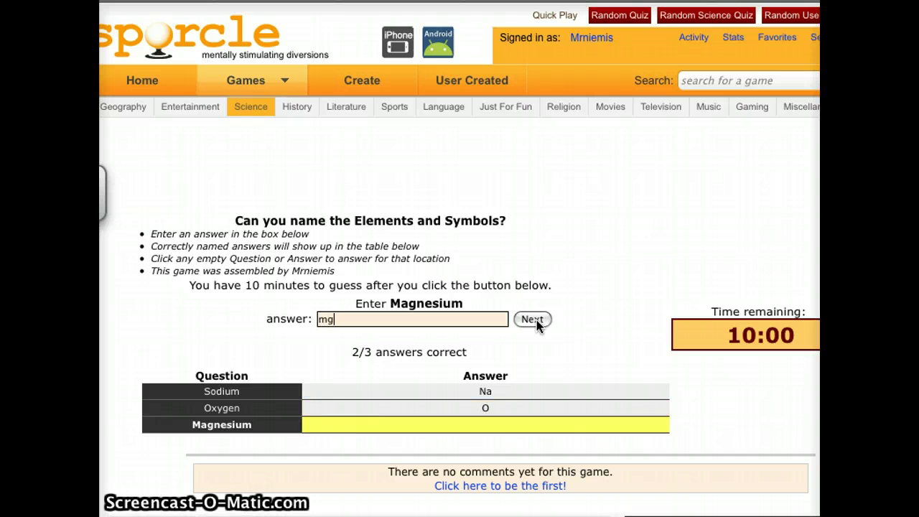
# Restart the quiz with shuffled clues and answer Mg, Na and O
pyautogui.moveTo(246, 80)
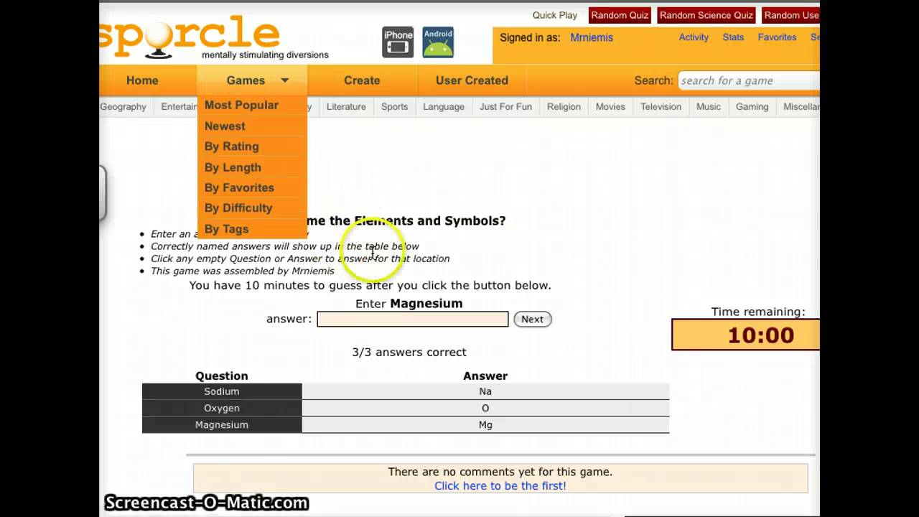
pyautogui.click(400, 334)
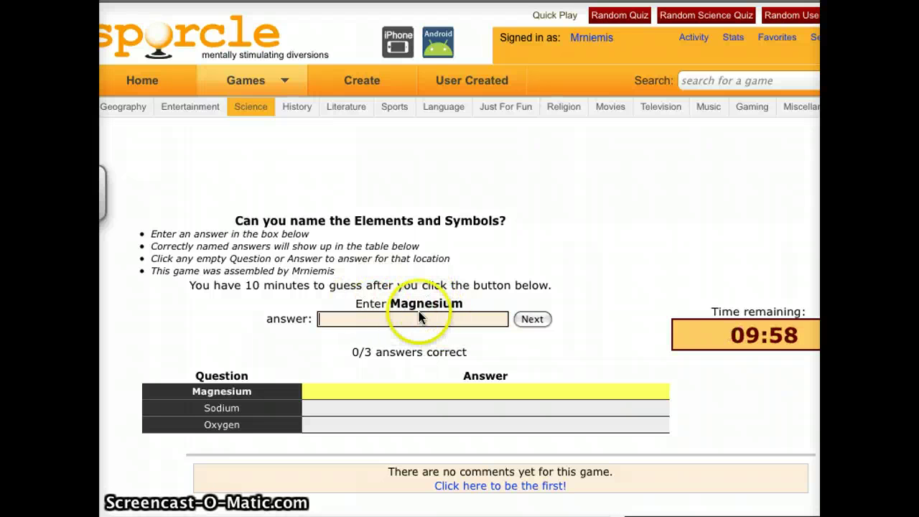
pyautogui.write('Mg')
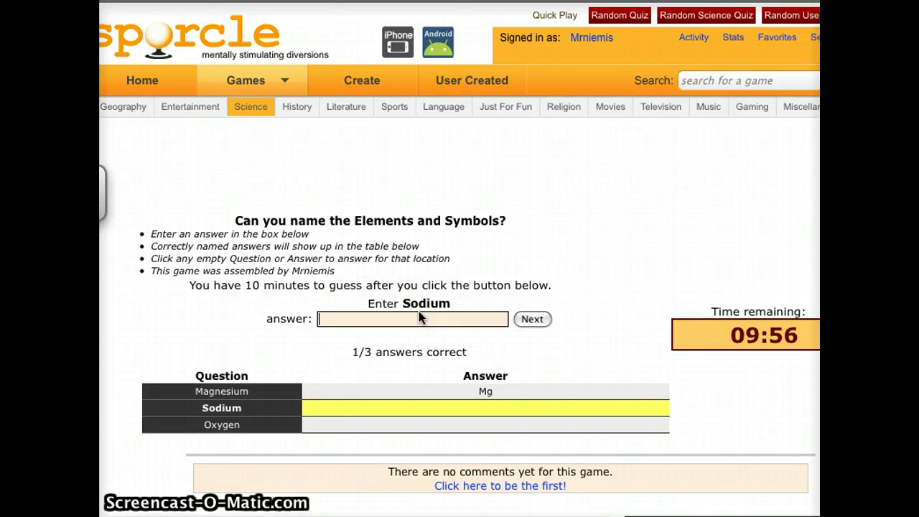
pyautogui.write('Na')
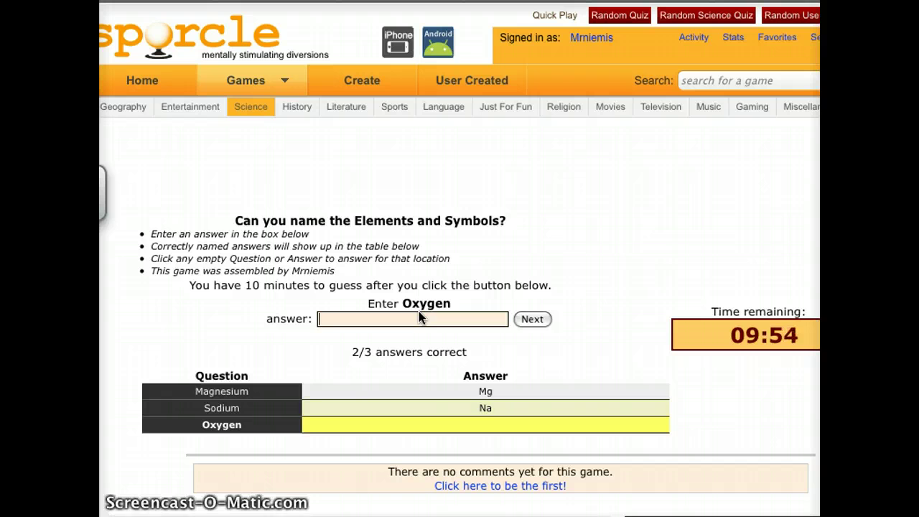
pyautogui.write('O')
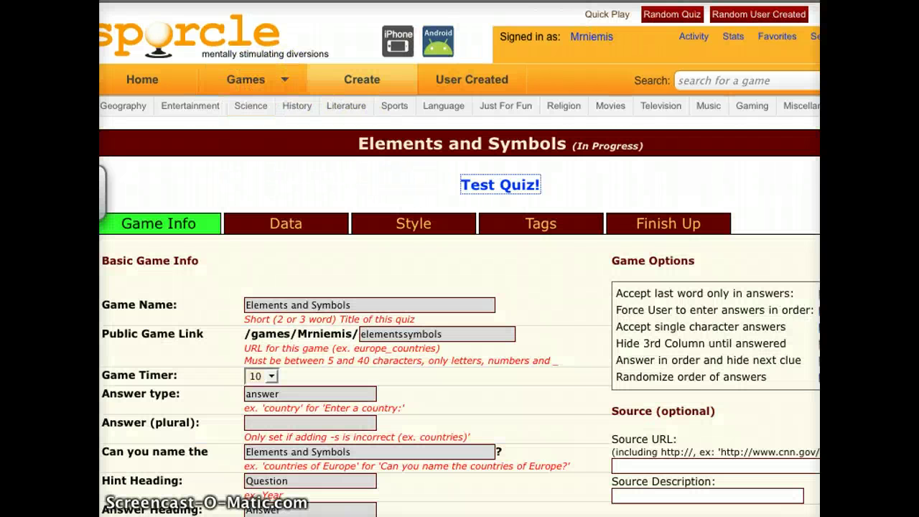
# Contribute the quiz as a public game from Finish Up
pyautogui.click(634, 219)
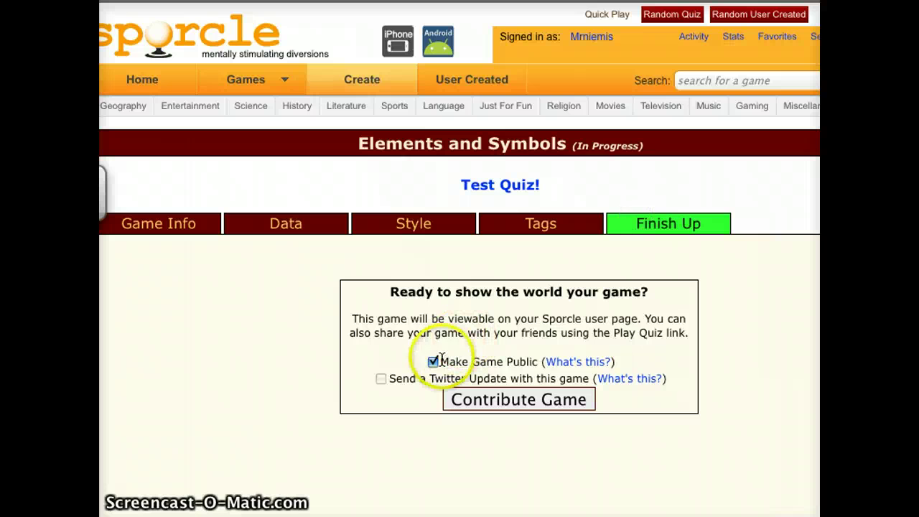
pyautogui.click(522, 401)
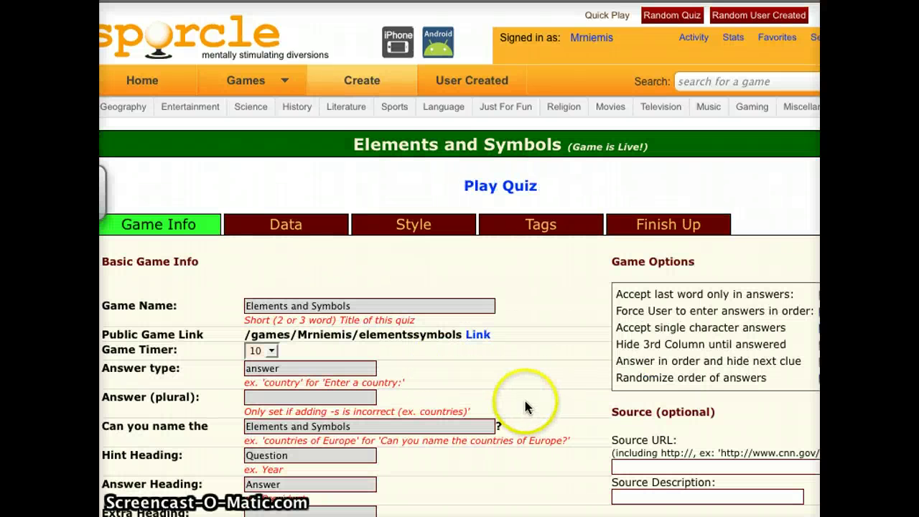
pyautogui.scroll(-4, 524, 400)
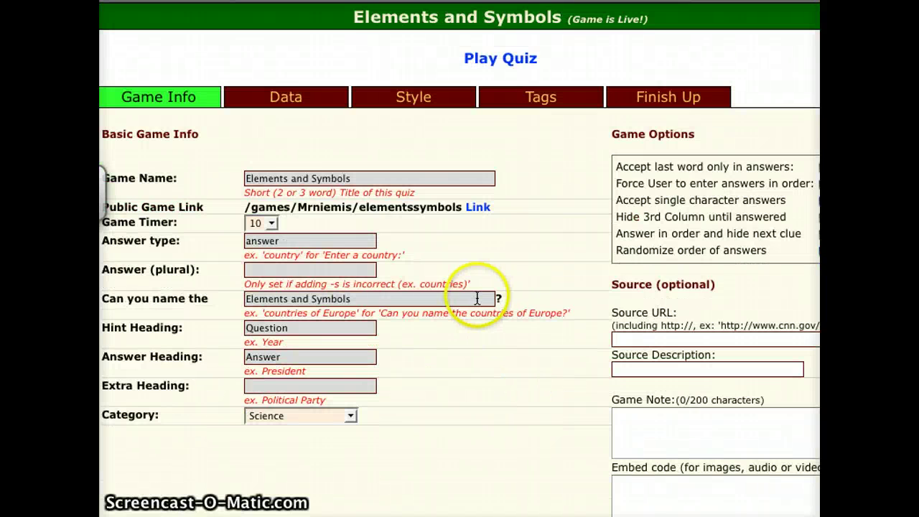
# Review the quiz's Data and Game Info, then bring up its Style settings
pyautogui.click(293, 105)
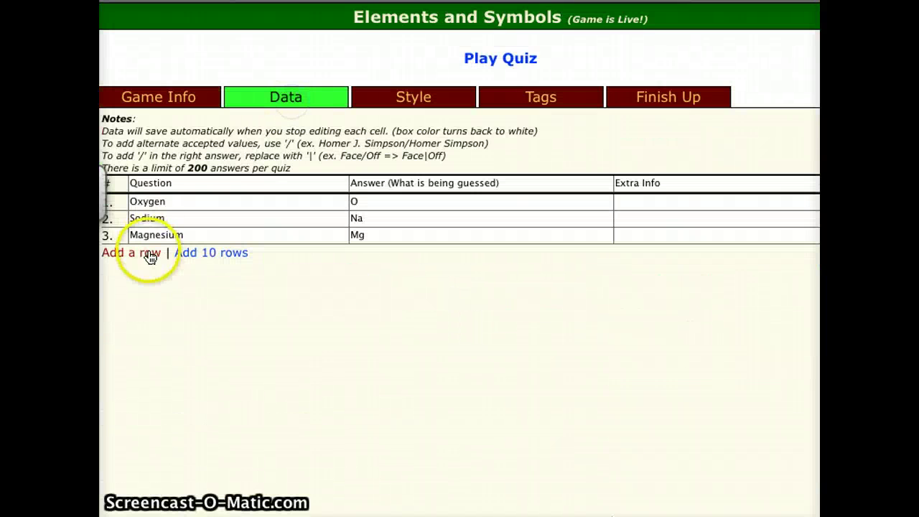
pyautogui.click(200, 98)
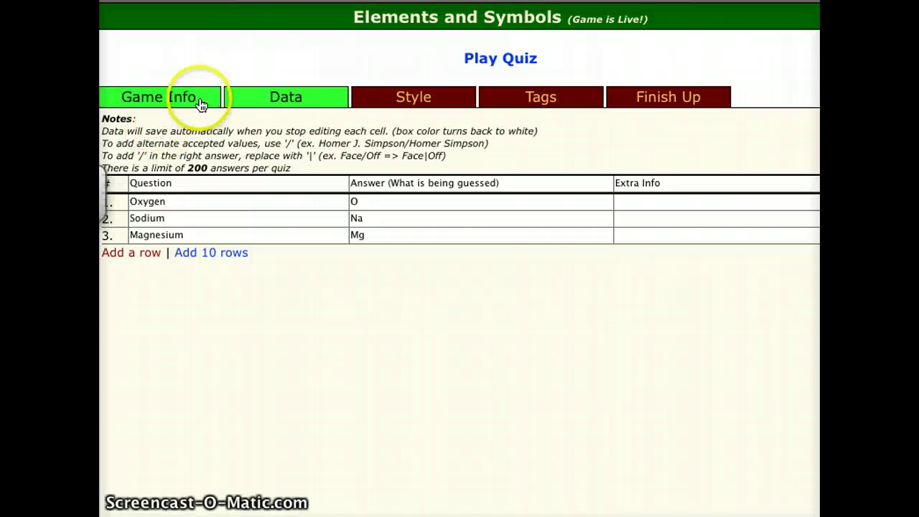
pyautogui.click(371, 100)
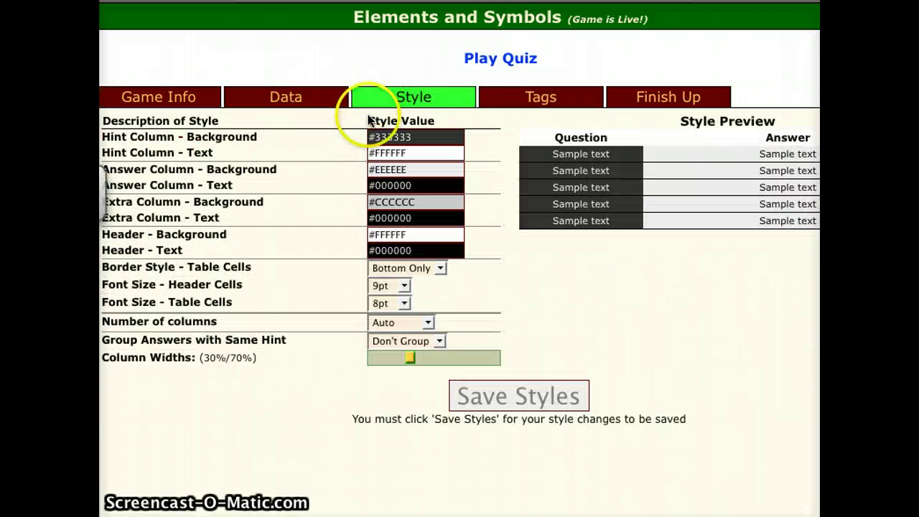
# Change the Hint Column background colour to dark brown #330F04
pyautogui.click(397, 137)
pyautogui.moveTo(400, 168); pyautogui.dragTo(385, 165)
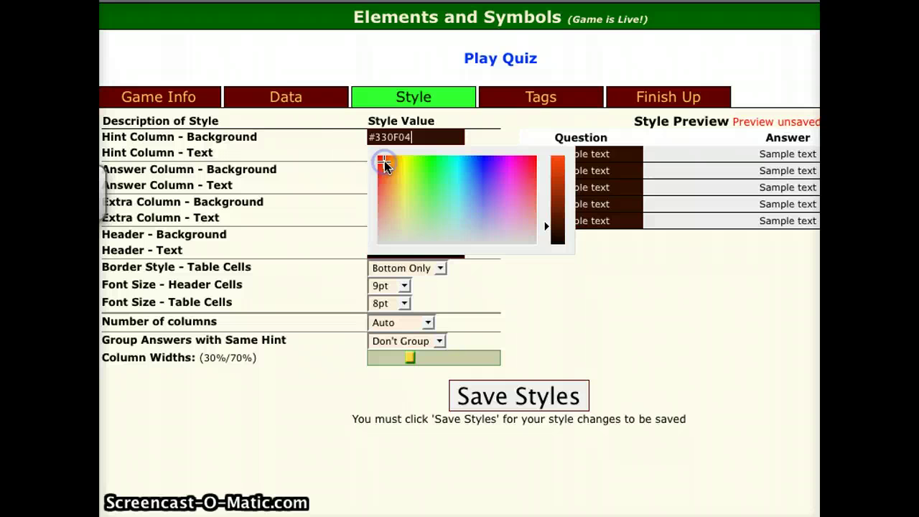
pyautogui.click(557, 302)
# Save the quiz styles and return to the Game Info page
pyautogui.click(495, 404)
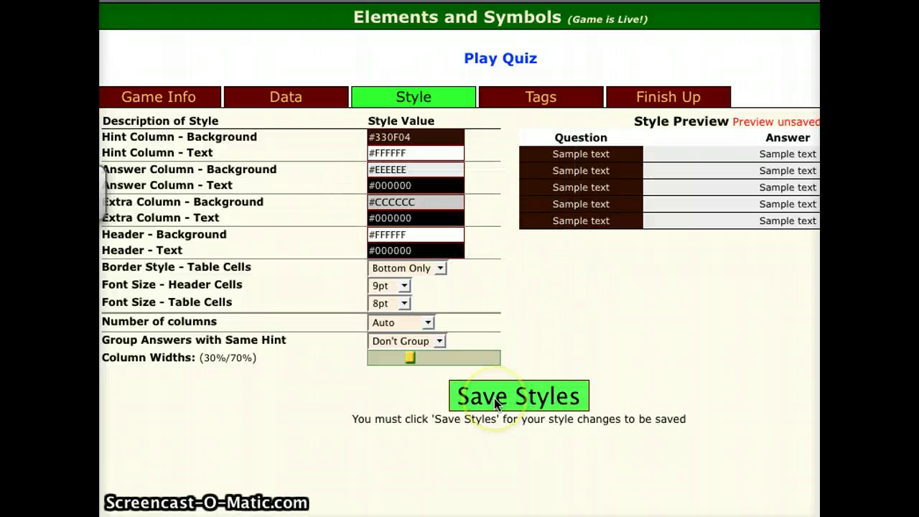
pyautogui.click(496, 402)
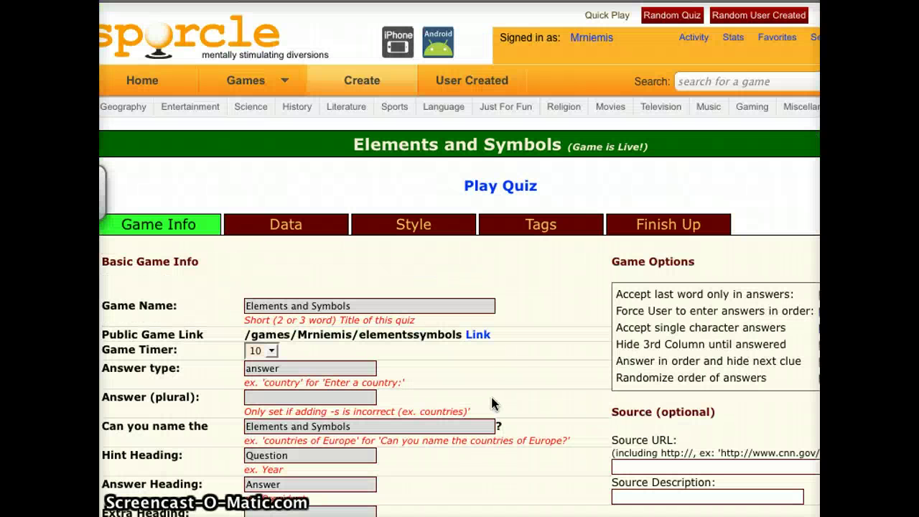
pyautogui.click(535, 316)
pyautogui.scroll(-4, 525, 327)
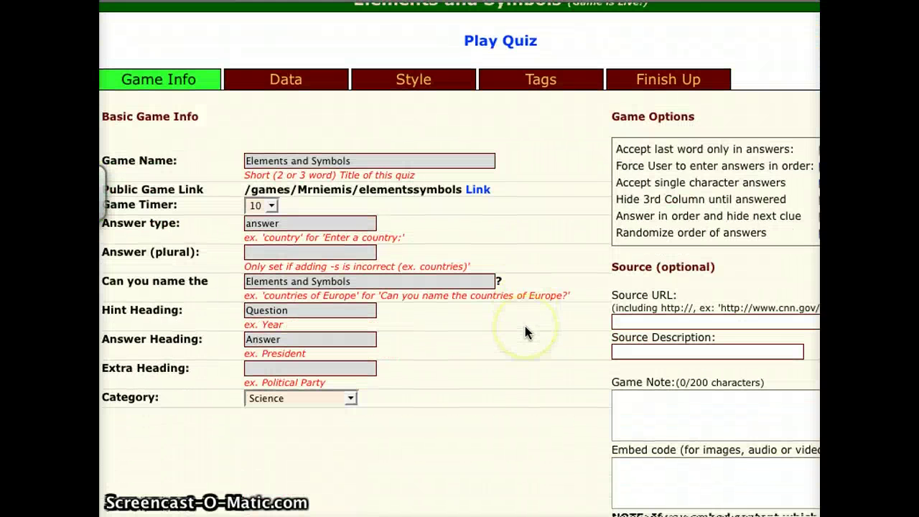